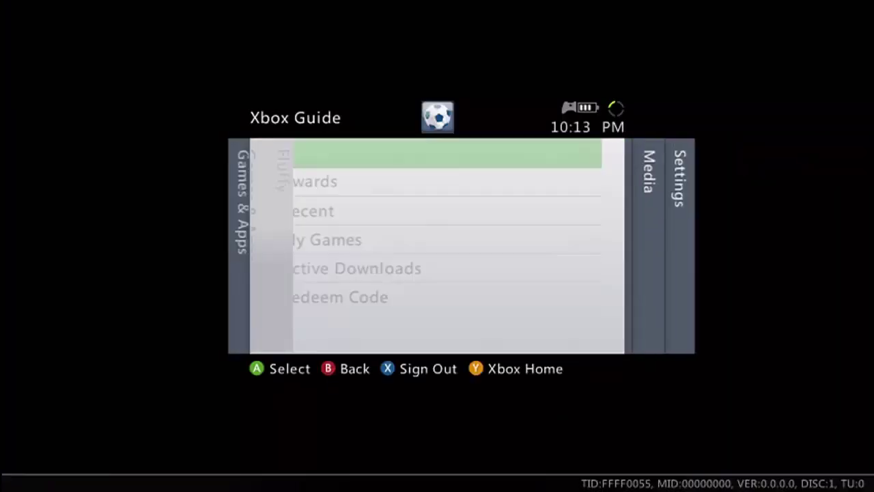
Browse the Guide tabs, then close the Guide to return to XeXMenu's Hdd1: folder list
key(Right)
key(Left)
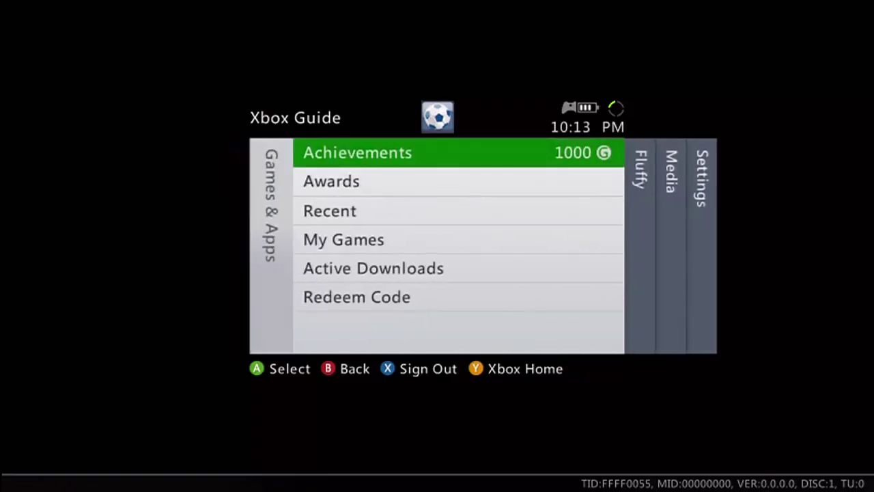
key(Right)
key(Right)
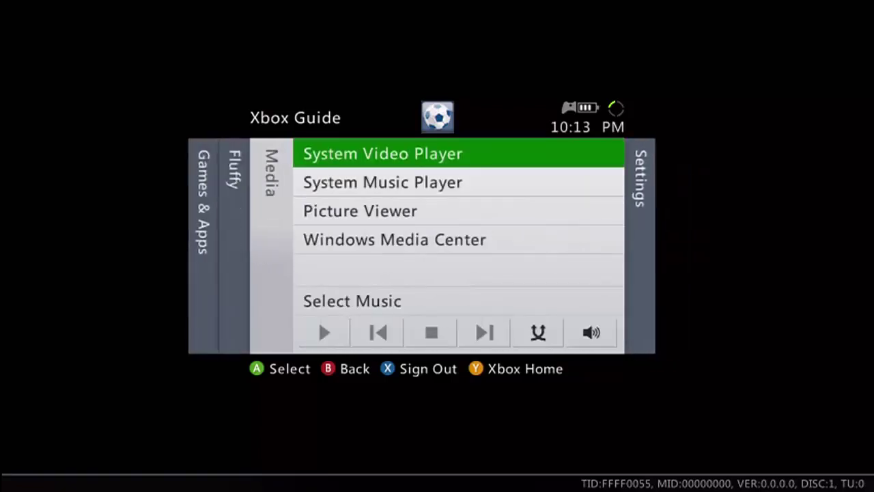
key(Left)
key(Down)
key(Return)
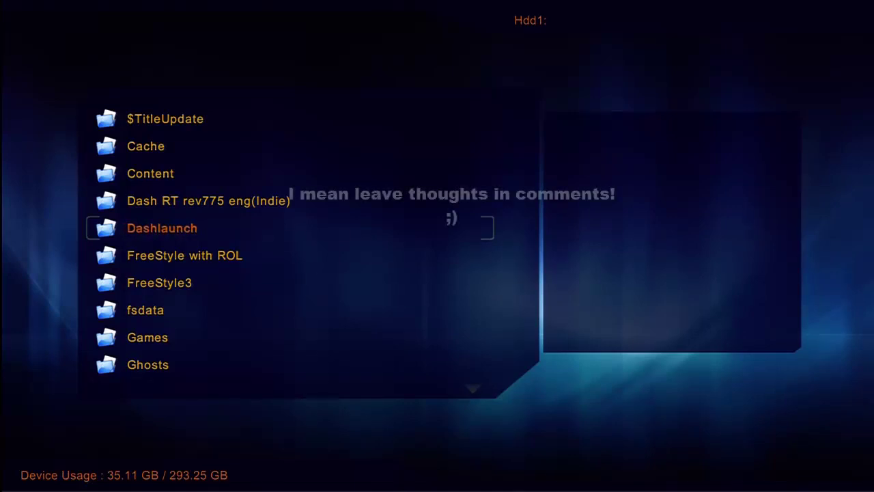
key(Down)
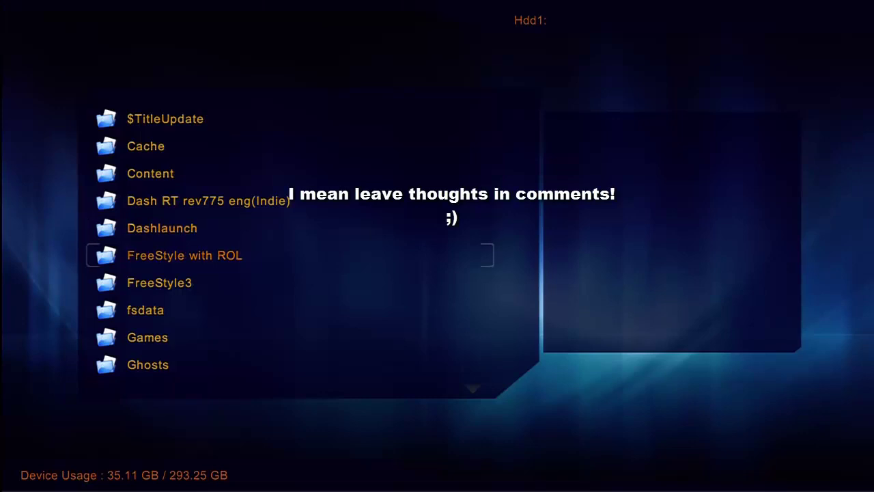
key(Up)
key(Up)
key(Up)
key(Up)
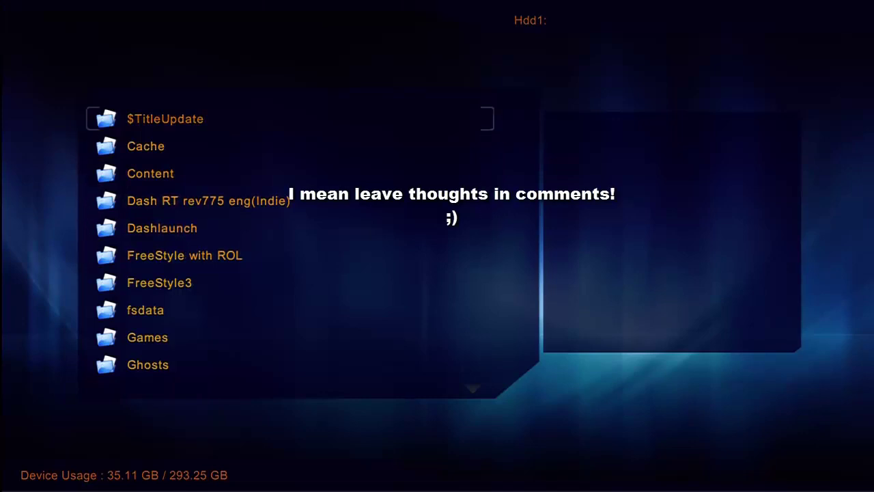
key(Down)
key(Down)
key(Down)
key(Down)
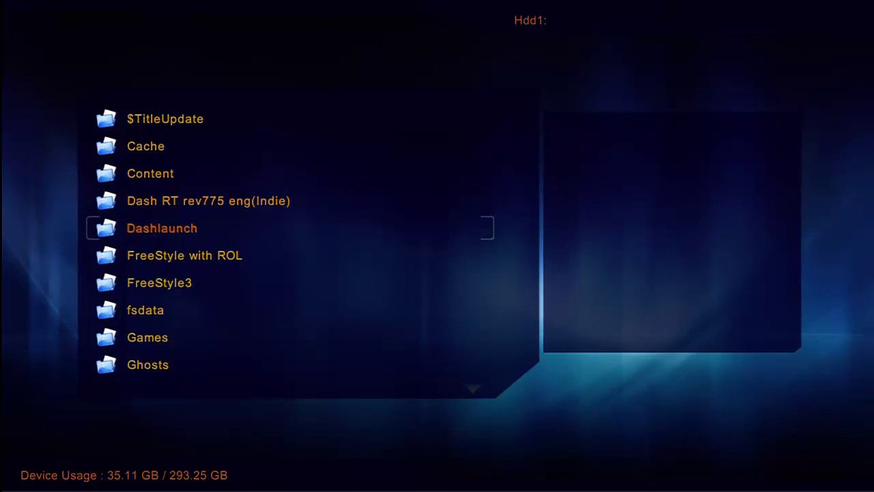
key(Down)
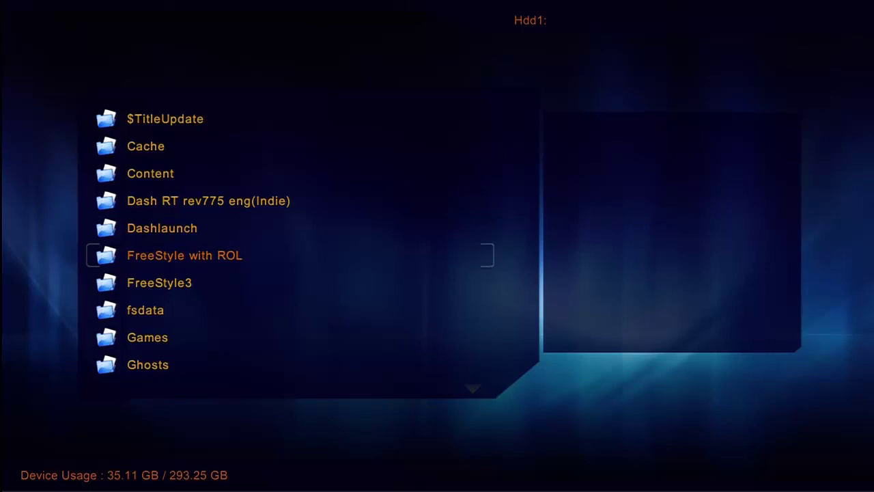
key(Up)
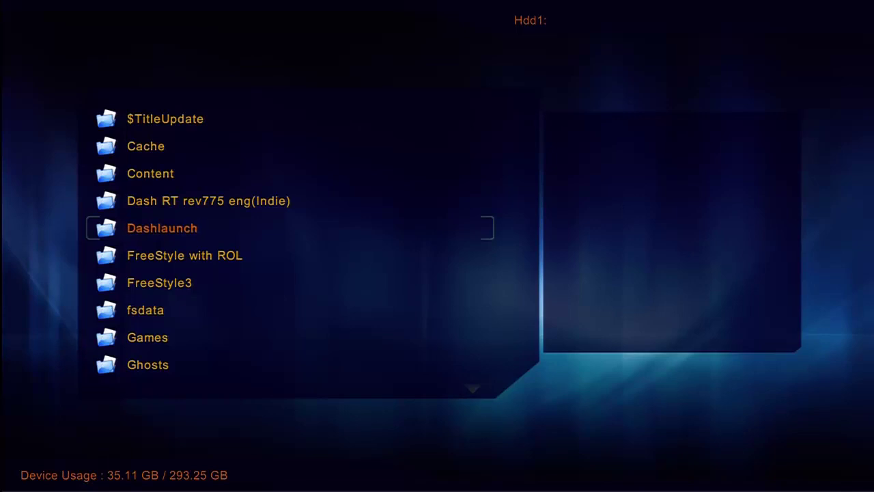
key(Down)
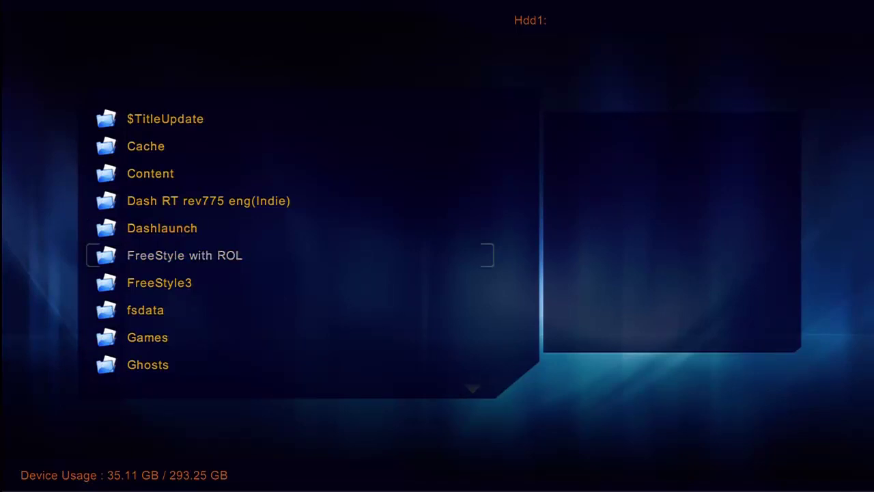
key(Return)
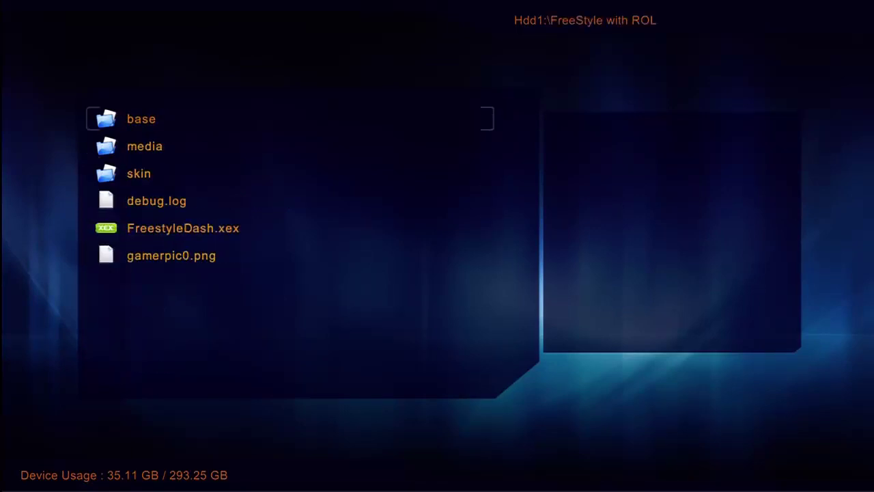
key(Down)
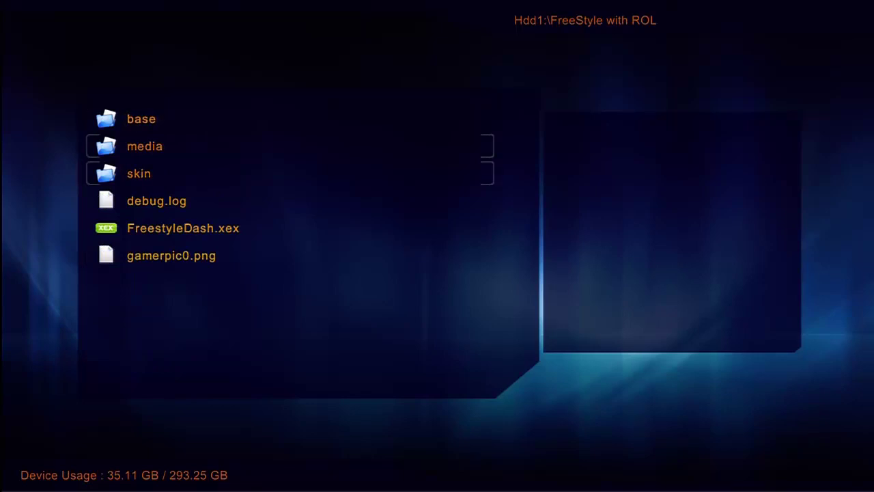
key(BackSpace)
key(Down)
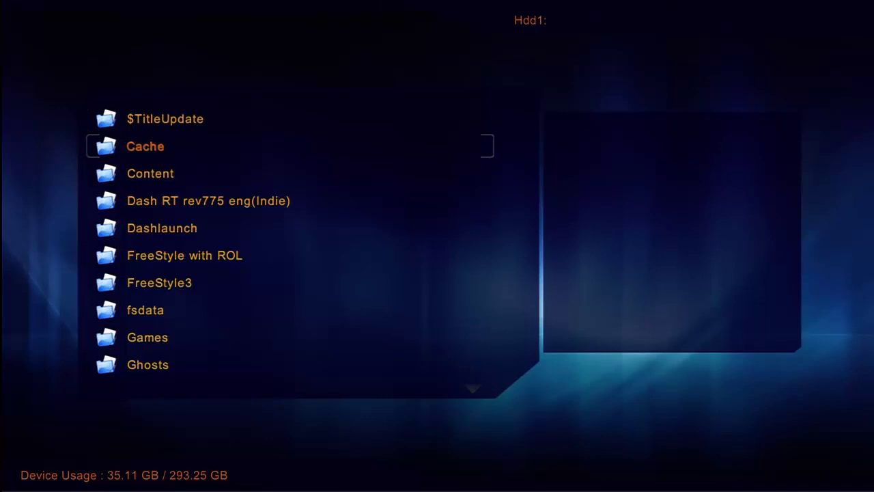
key(Down)
key(Down)
key(Down)
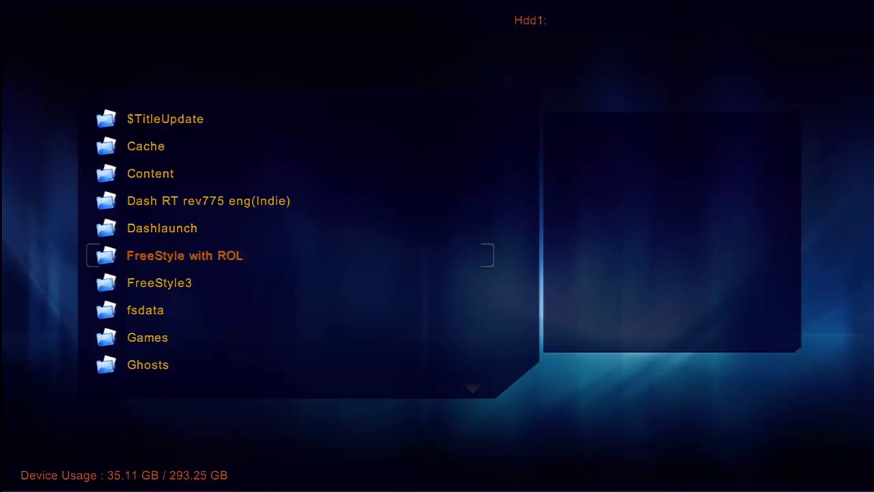
From the operations menu, switch the browser to the Usb0: drive and back to Hdd1:
key(y)
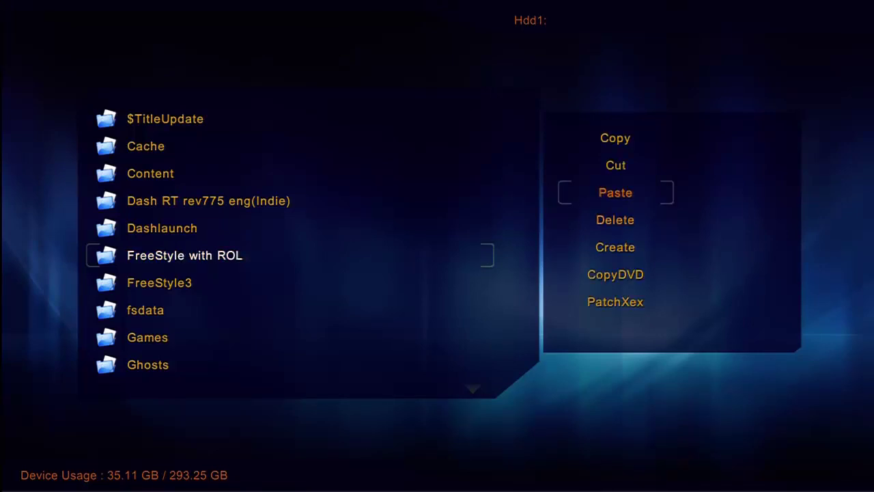
key(Escape)
key(Return)
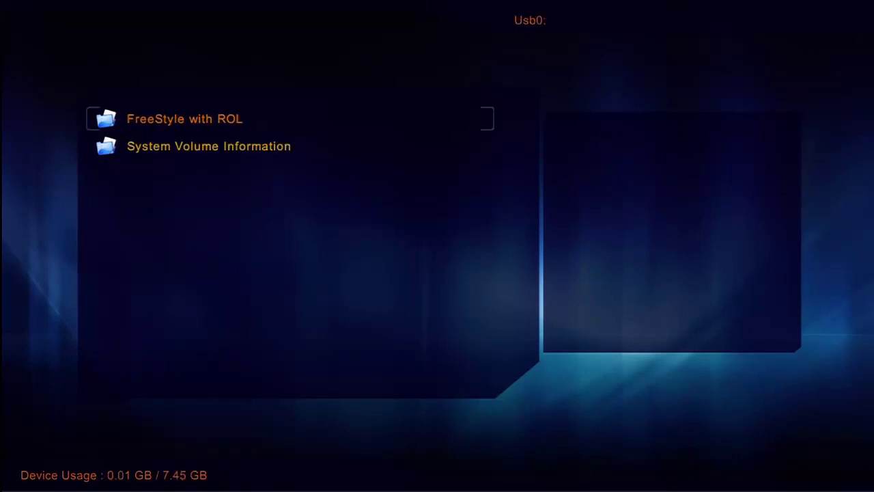
key(y)
key(Up)
key(Up)
key(Up)
key(Escape)
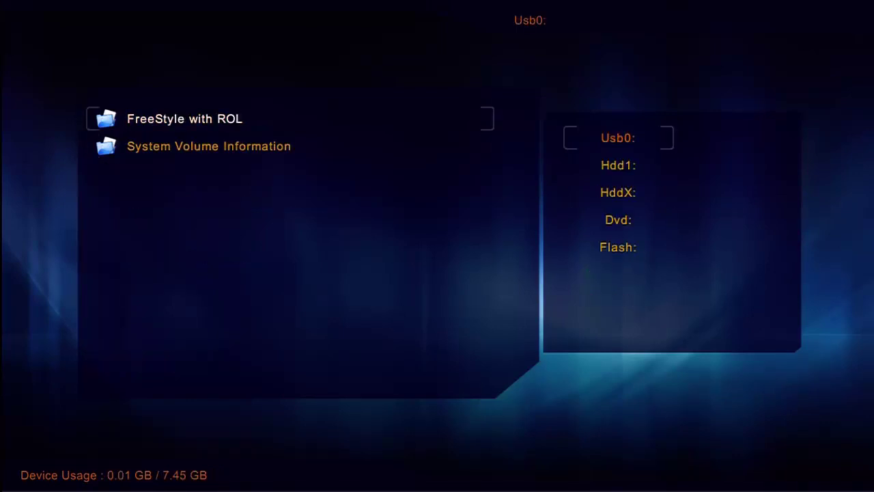
key(Down)
key(Return)
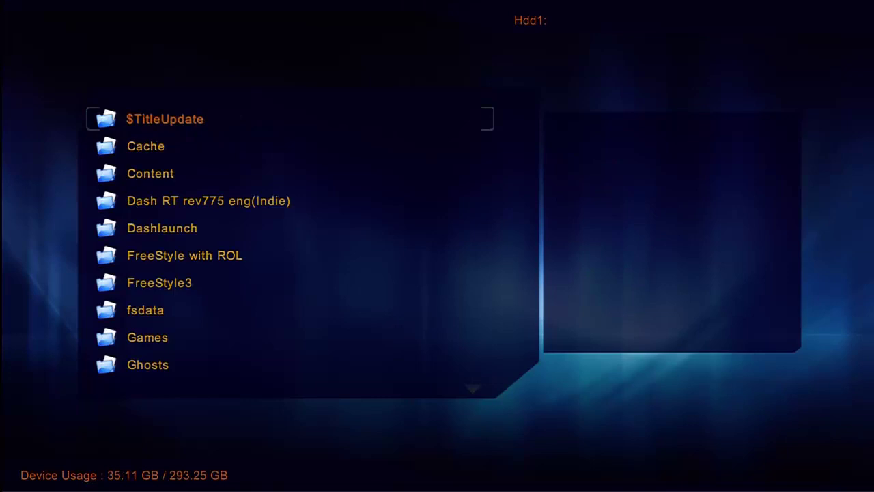
Enter the FreeStyle with ROL folder and select FreestyleDash.xex
key(Down)
key(Down)
key(Down)
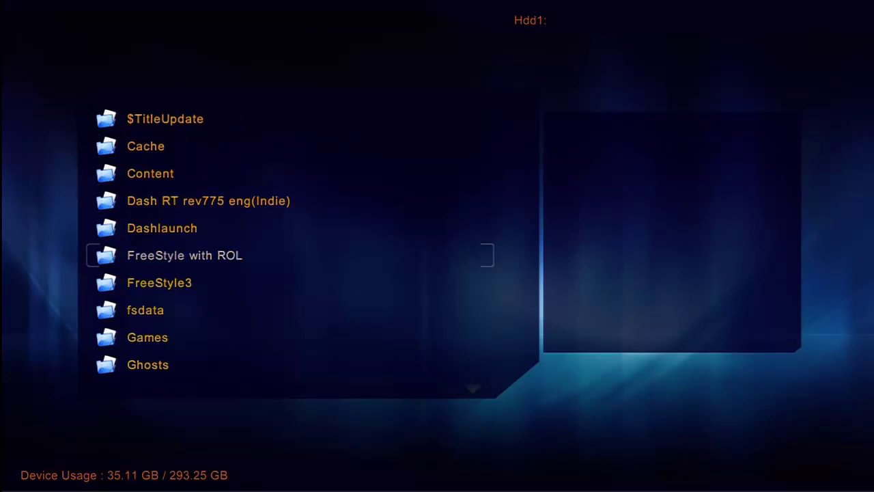
key(Return)
key(Down)
key(Down)
key(Down)
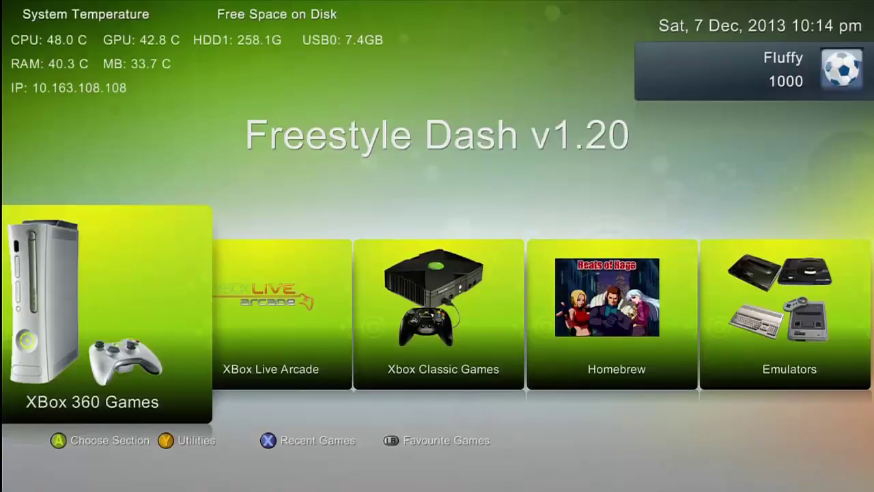
Open Settings from the Freestyle Utilities menu
key(Right)
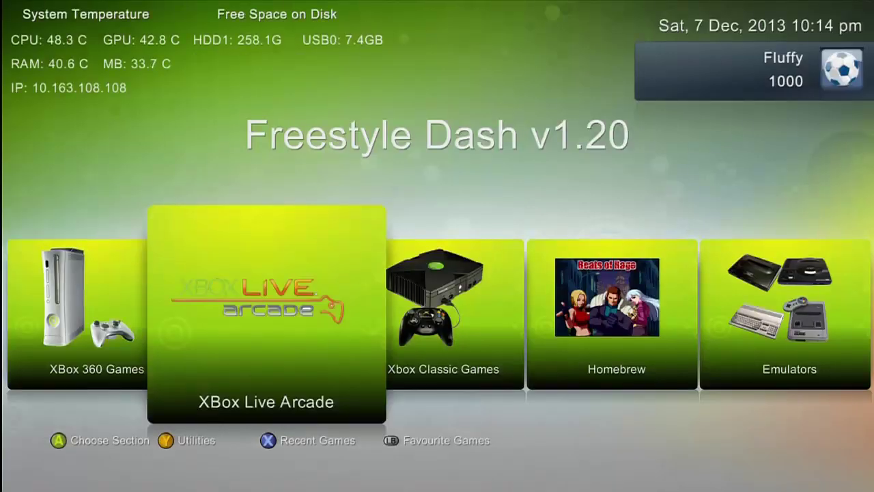
key(y)
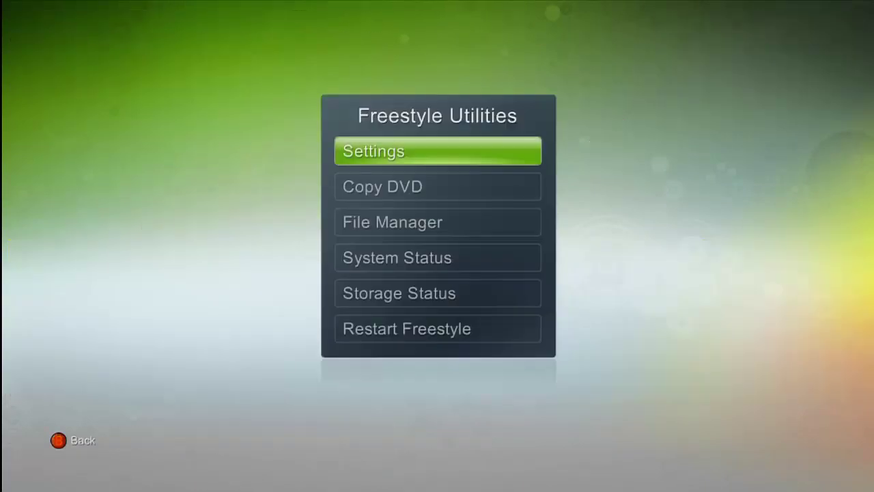
key(Return)
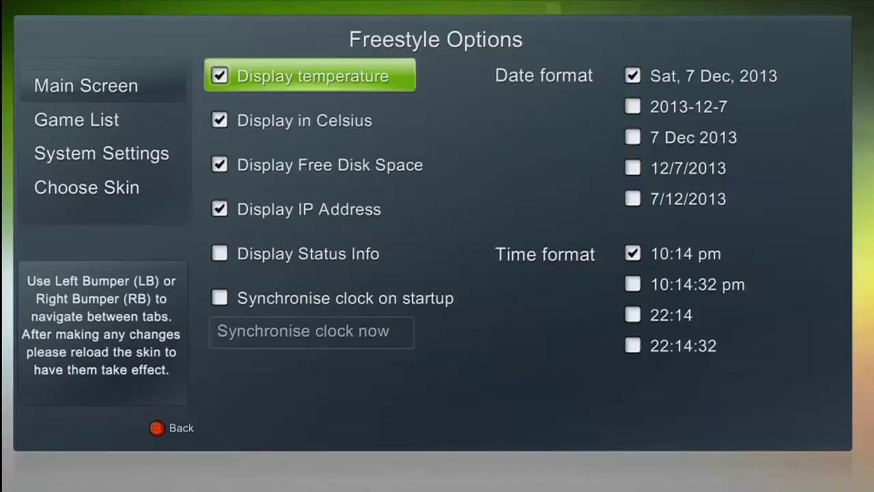
Move through the Game List and Main Screen tabs and settle on System Settings' Set LEDs choices
key(Tab)
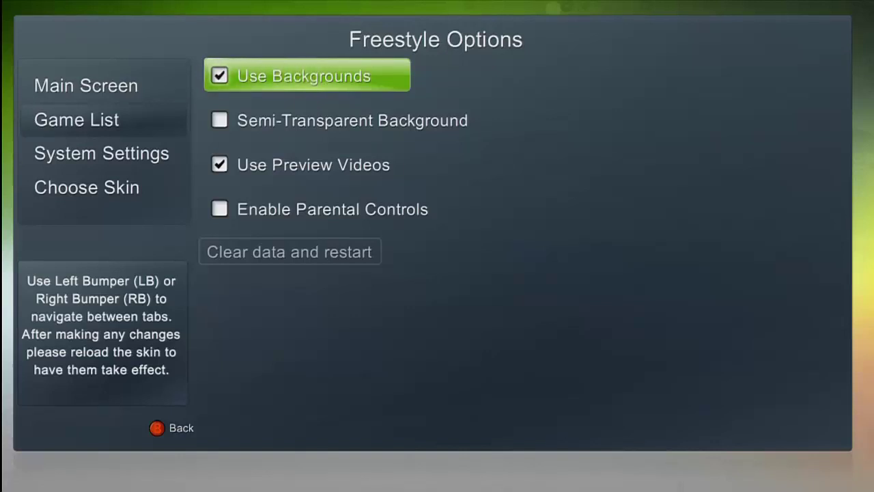
key(Tab)
key(Down)
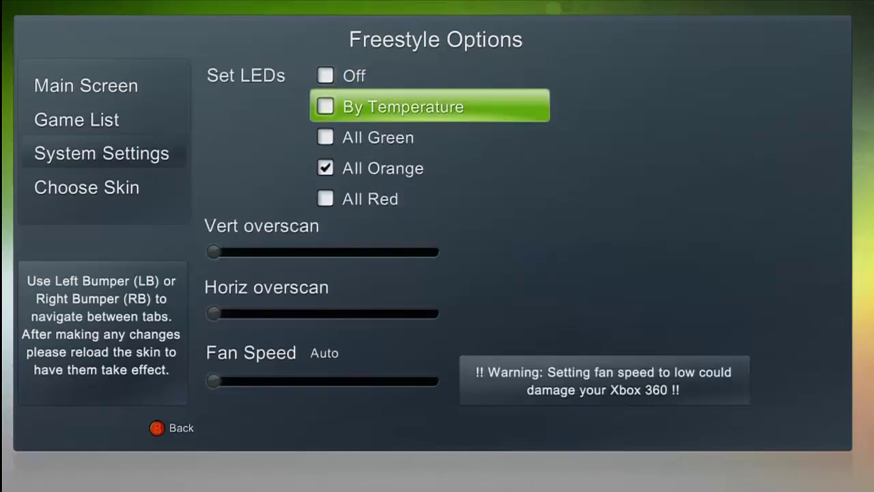
key(Up)
key(Down)
key(Up)
key(shift+Tab)
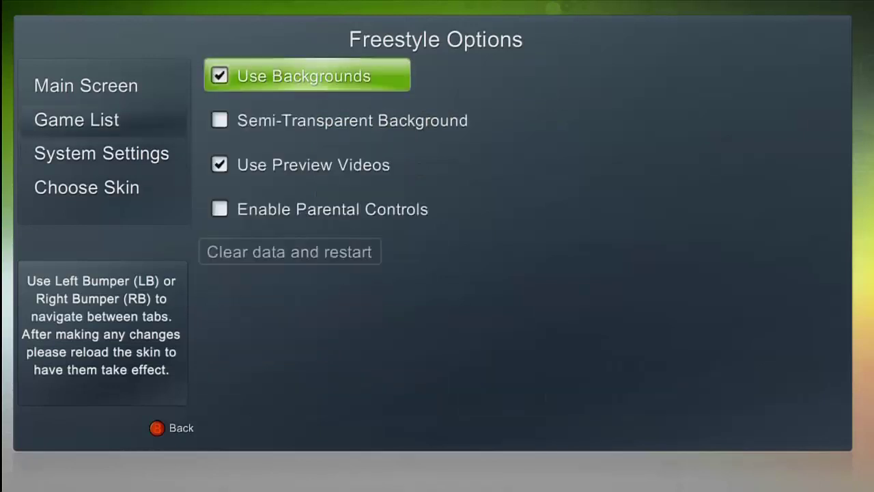
key(shift+Tab)
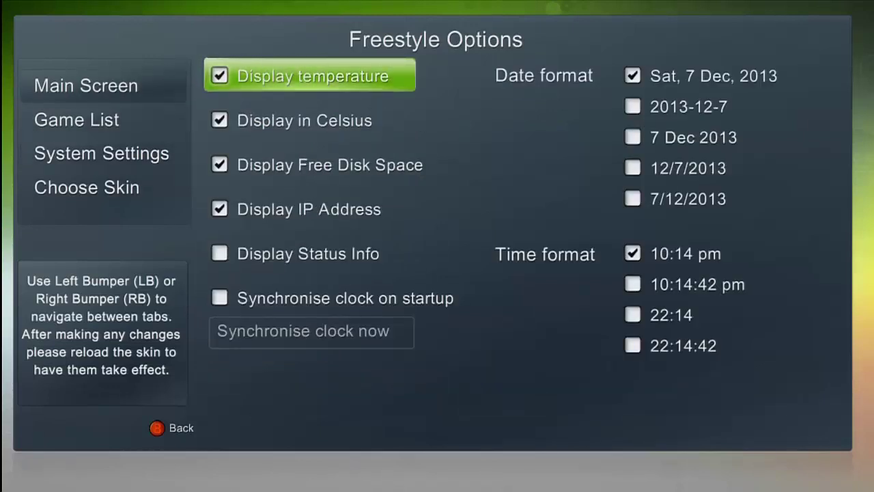
key(Tab)
key(Tab)
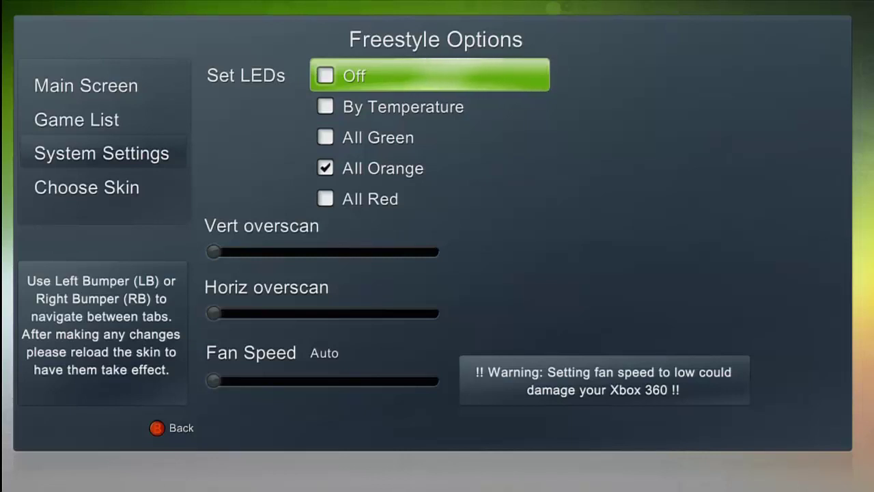
Set the LEDs to Off, then to By Temperature
key(Return)
key(Down)
key(Return)
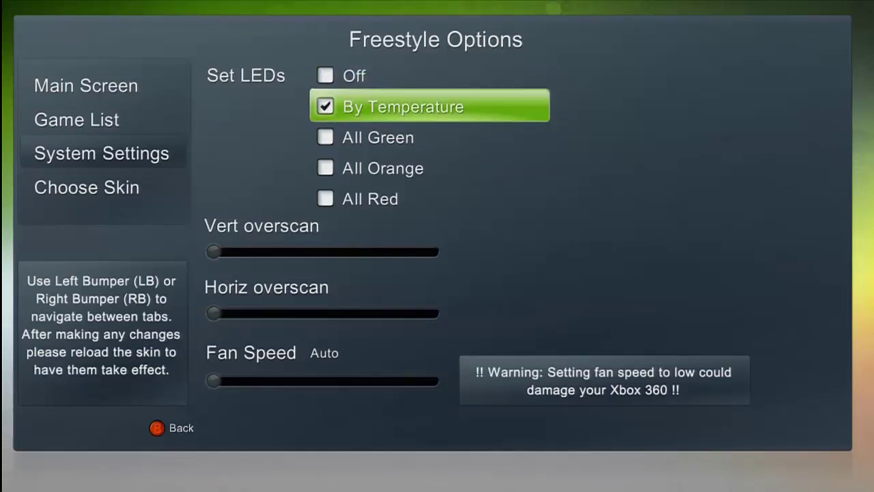
Try All Green and All Orange LEDs, then set them back to By Temperature
key(Down)
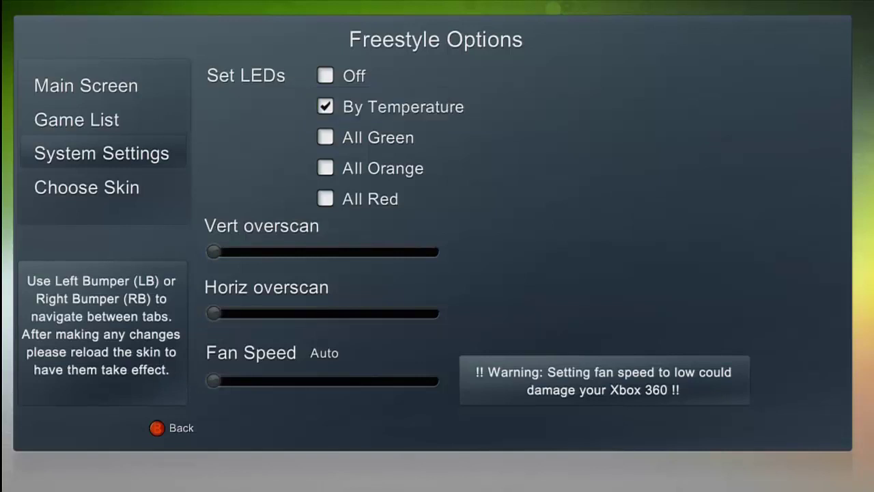
key(Return)
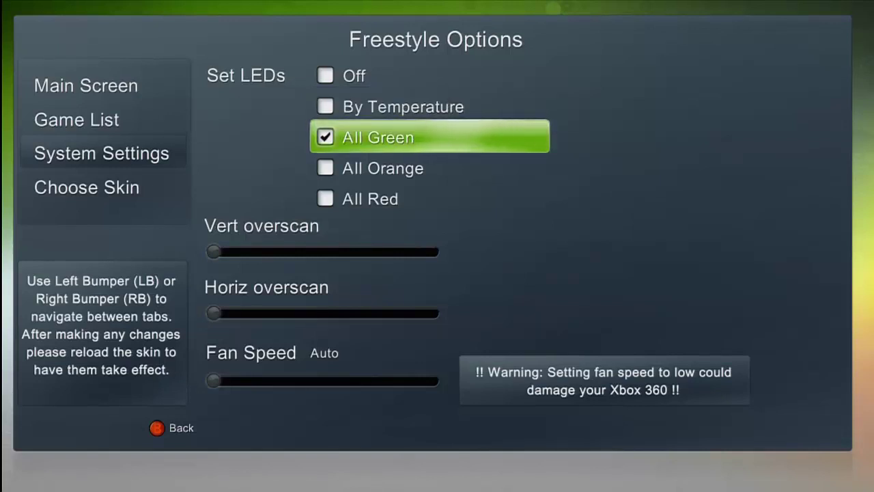
key(Down)
key(Return)
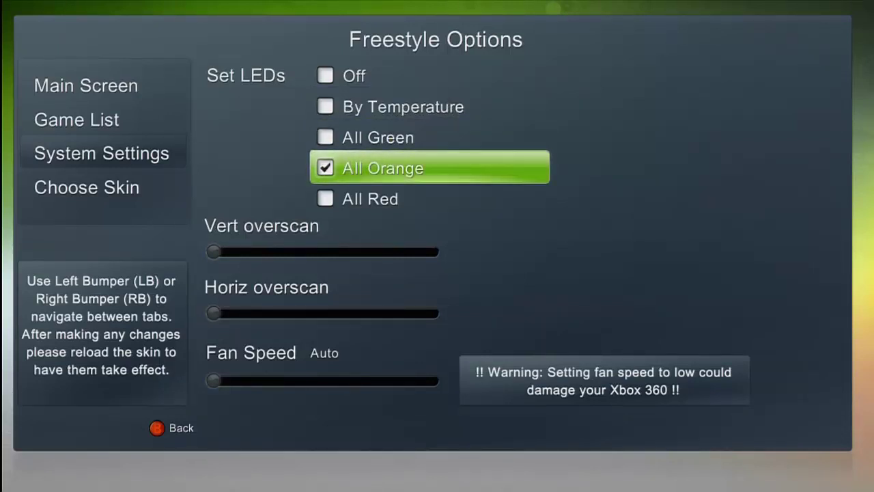
key(Up)
key(Up)
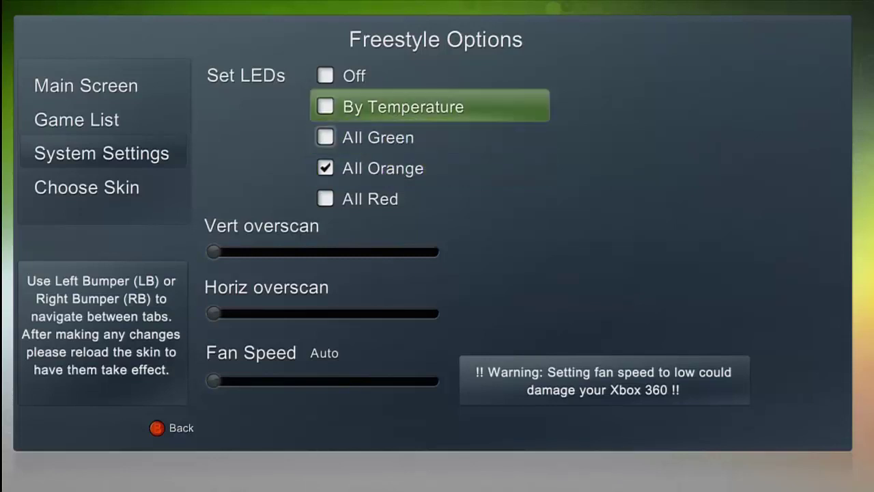
key(Return)
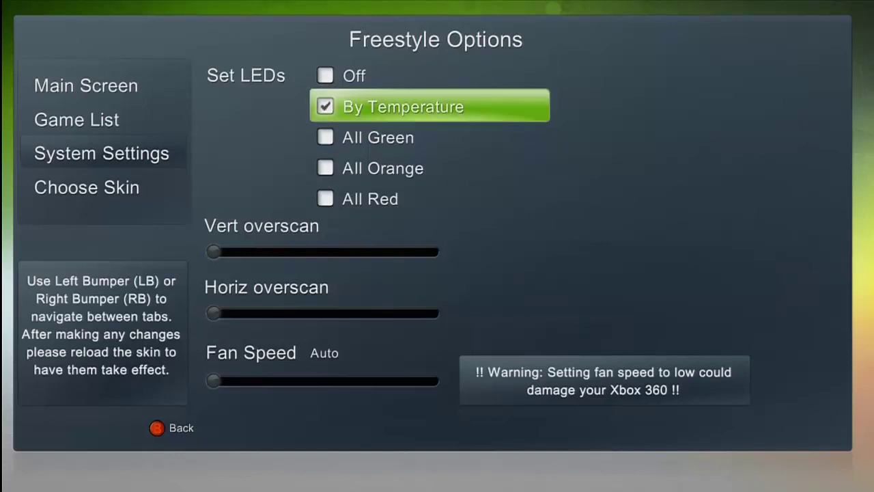
Turn the LEDs Off, then re-check By Temperature
key(Up)
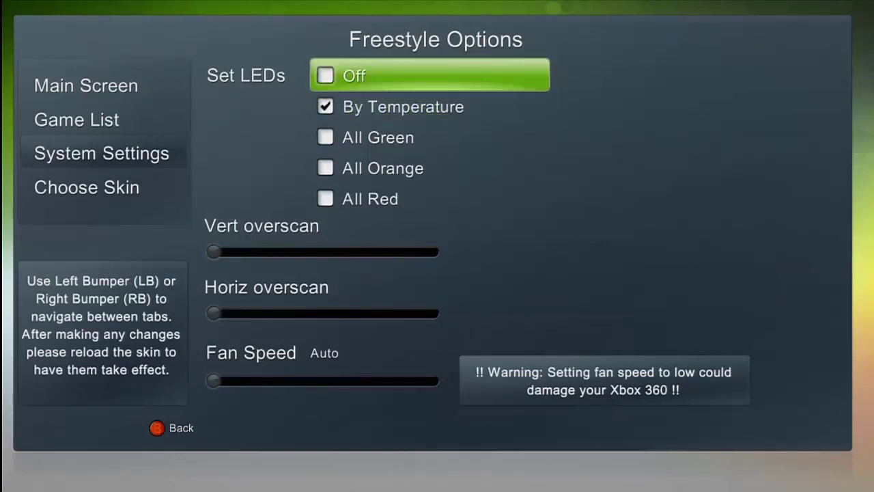
key(Return)
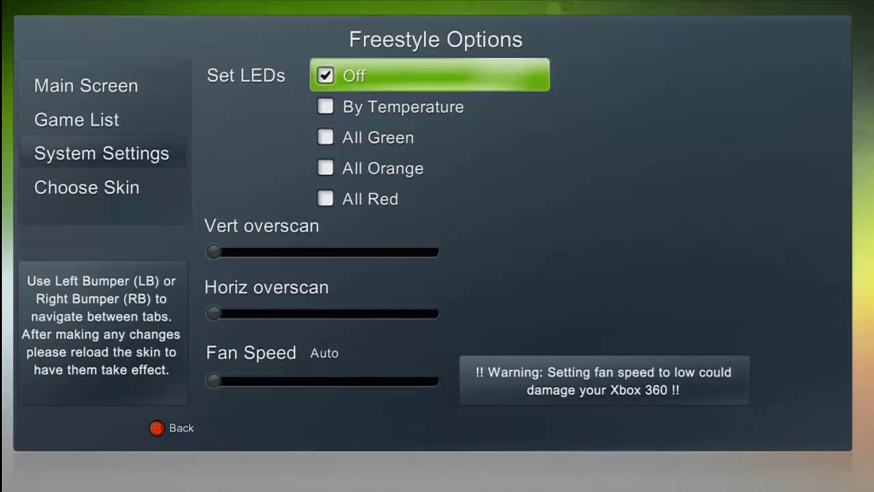
key(Down)
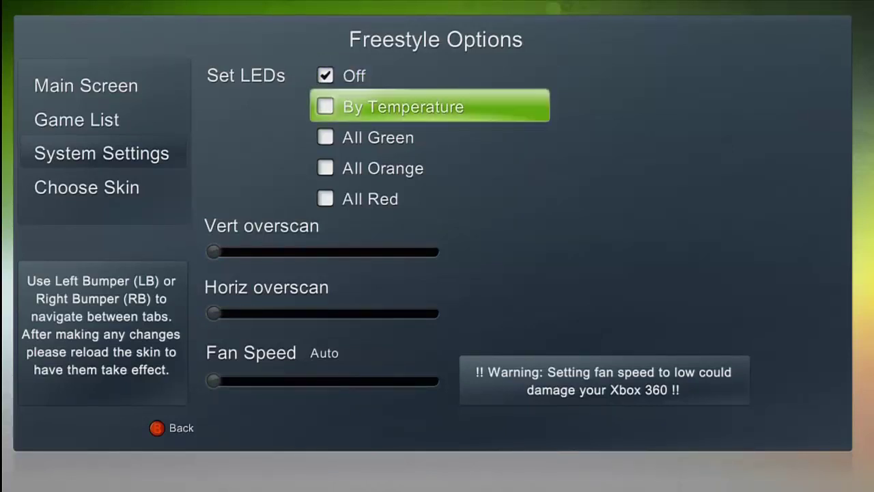
key(Return)
Try All Green, then restore By Temperature as the LED setting
key(Down)
key(Return)
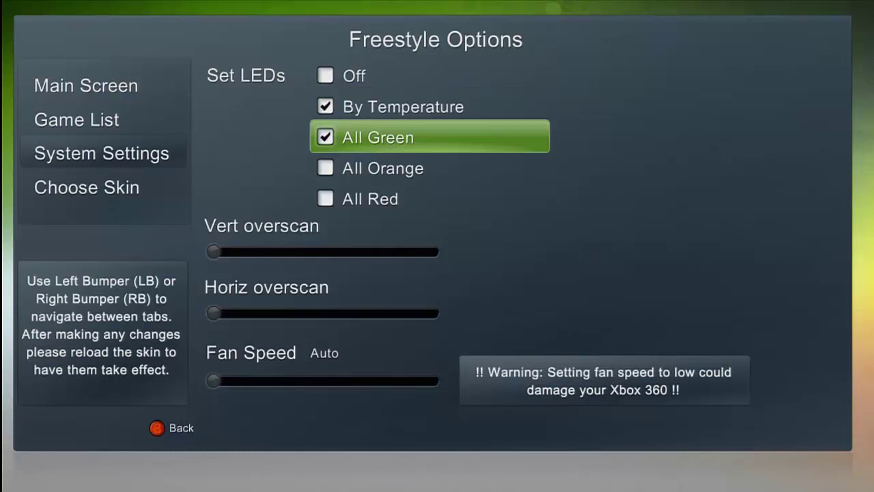
key(Up)
key(Return)
key(Down)
key(Up)
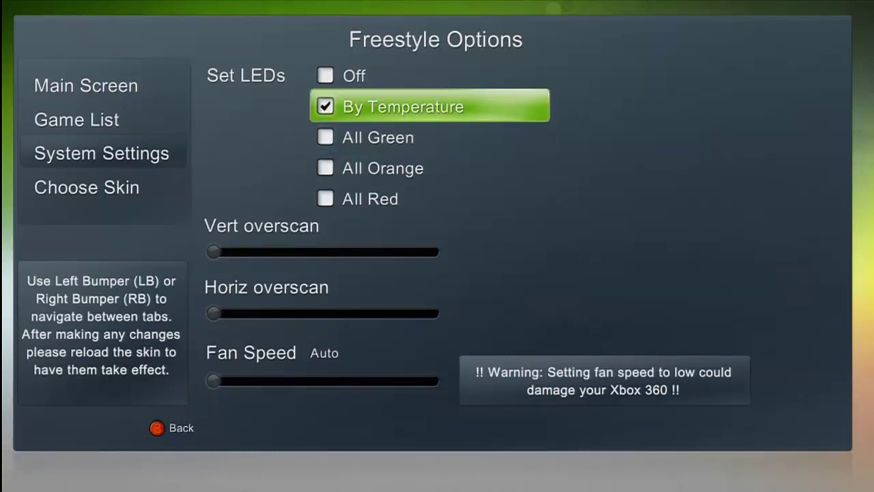
Browse the LED colour choices and confirm By Temperature as the only checked option
key(Down)
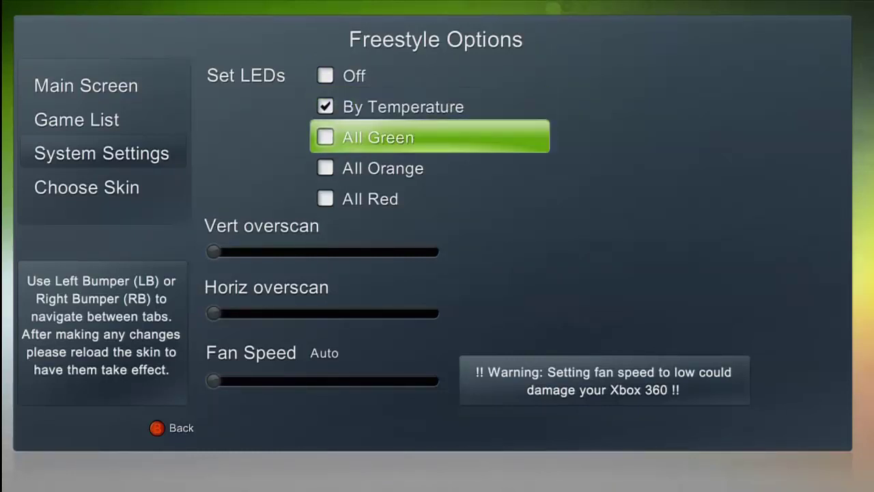
key(Up)
key(Down)
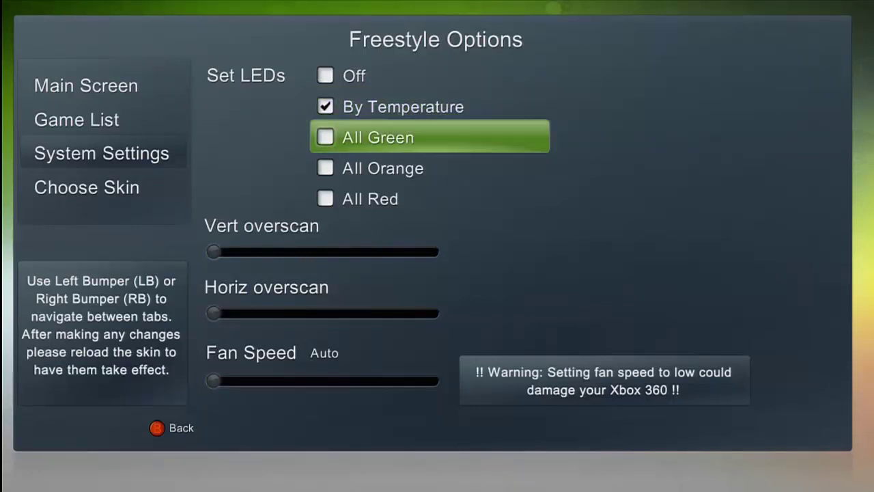
key(Down)
key(Down)
key(Up)
key(Up)
key(Up)
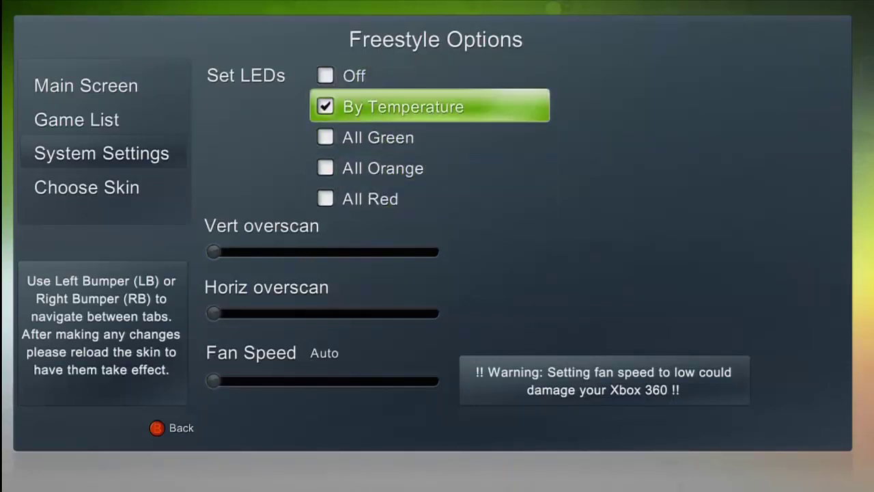
key(Down)
key(Down)
key(Down)
key(Up)
key(Up)
key(Up)
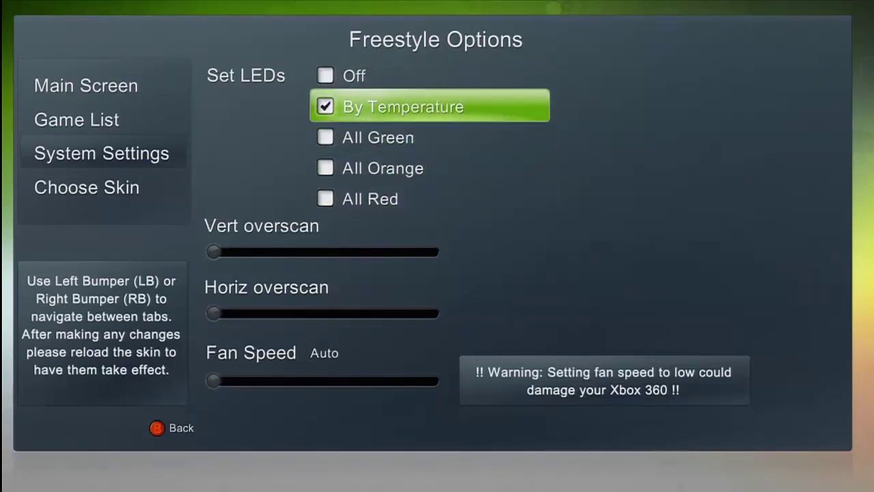
key(Down)
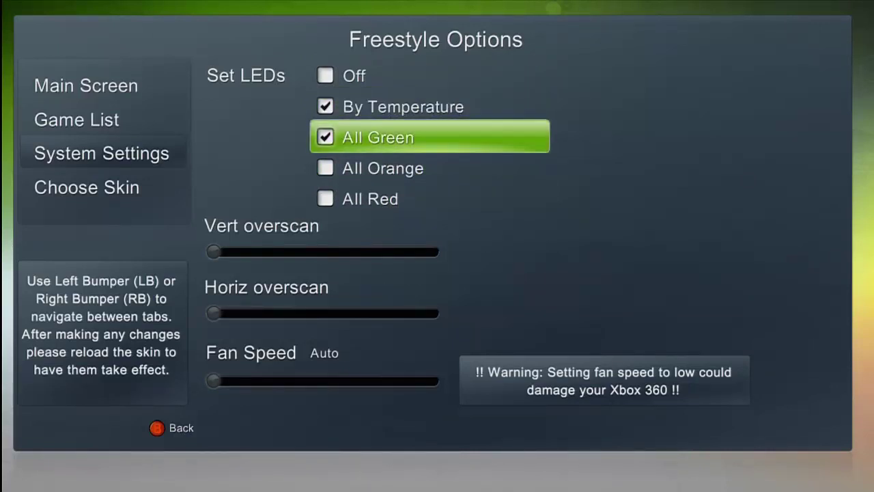
key(Up)
key(Return)
key(Up)
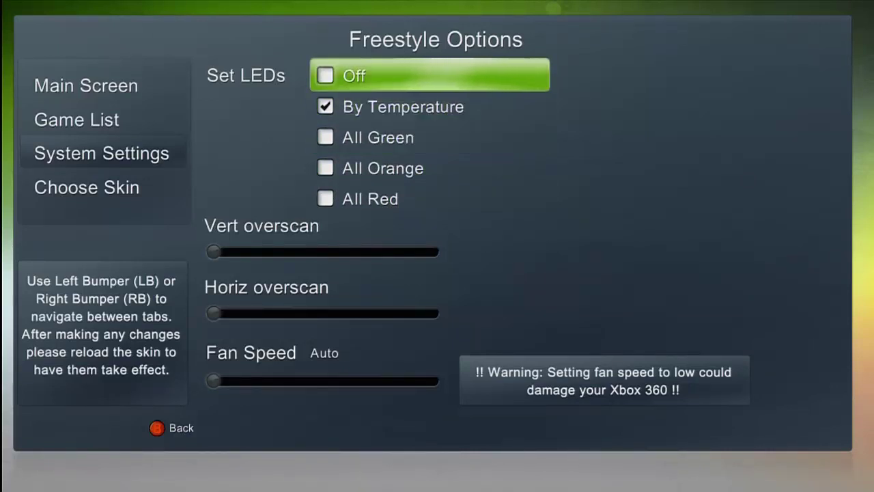
Look through the Set LEDs options again without changing the By Temperature selection
key(Down)
key(Down)
key(Down)
key(Up)
key(Up)
key(Up)
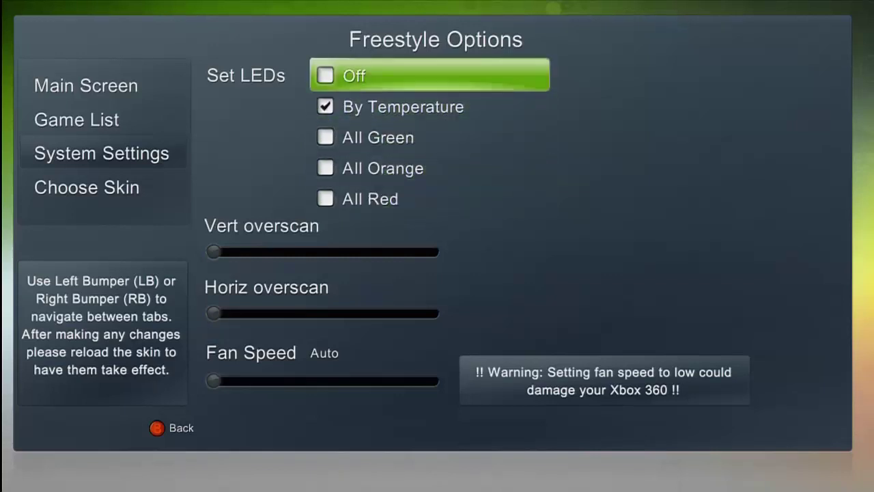
key(Down)
key(Down)
key(Up)
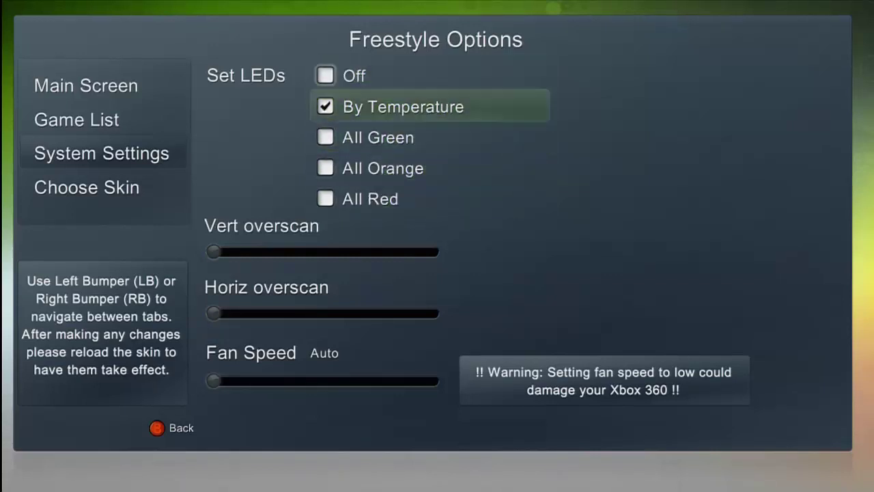
key(Down)
key(Down)
key(Down)
key(Up)
key(Up)
key(Up)
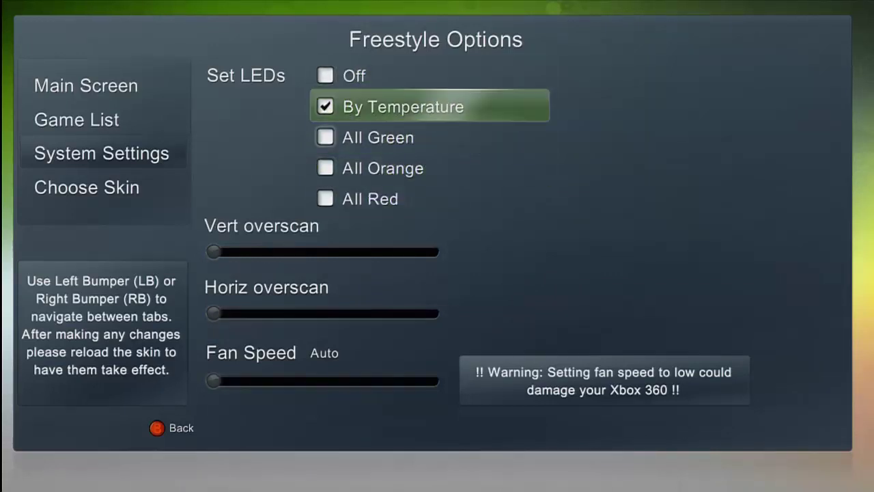
key(Down)
key(Up)
key(Down)
Reopen Freestyle Options, page to the skin choices and switch the skin to nxe (list)
key(Escape)
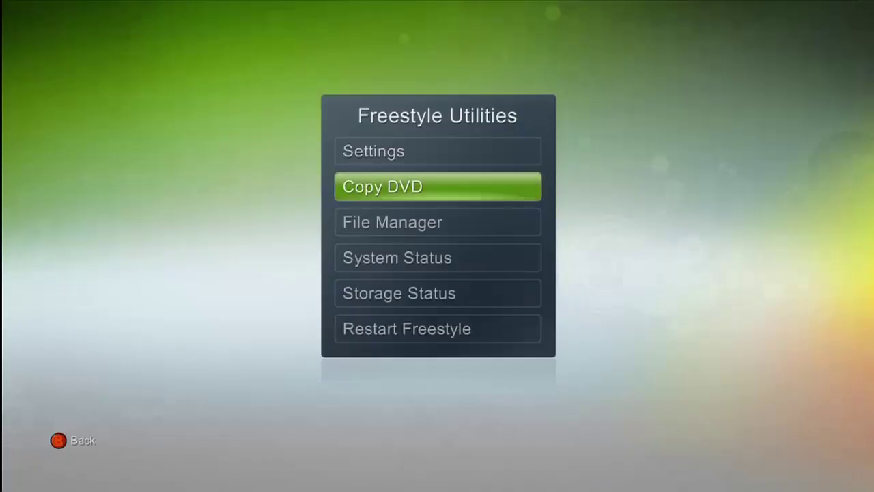
key(Up)
key(Return)
key(Page_Down)
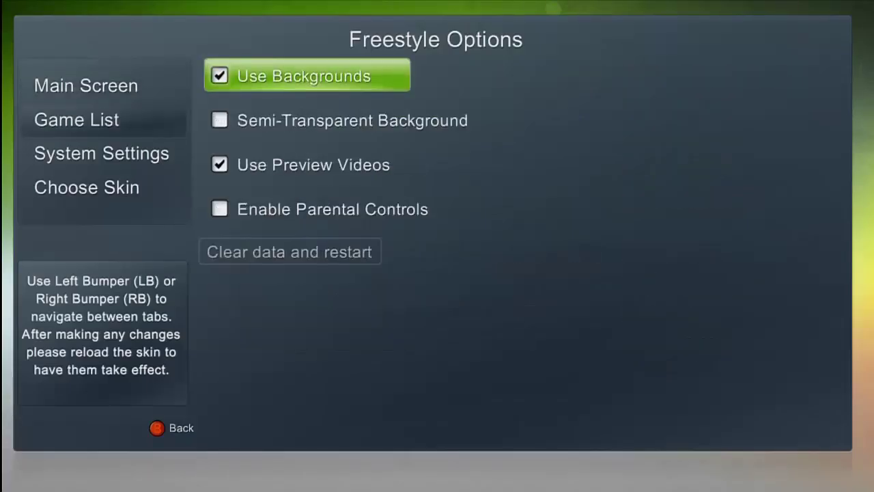
key(Page_Down)
key(Page_Down)
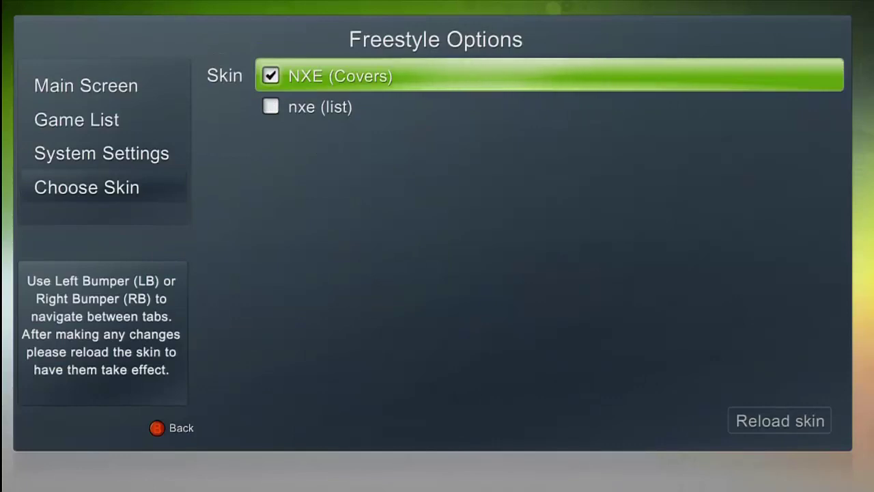
key(Down)
key(Return)
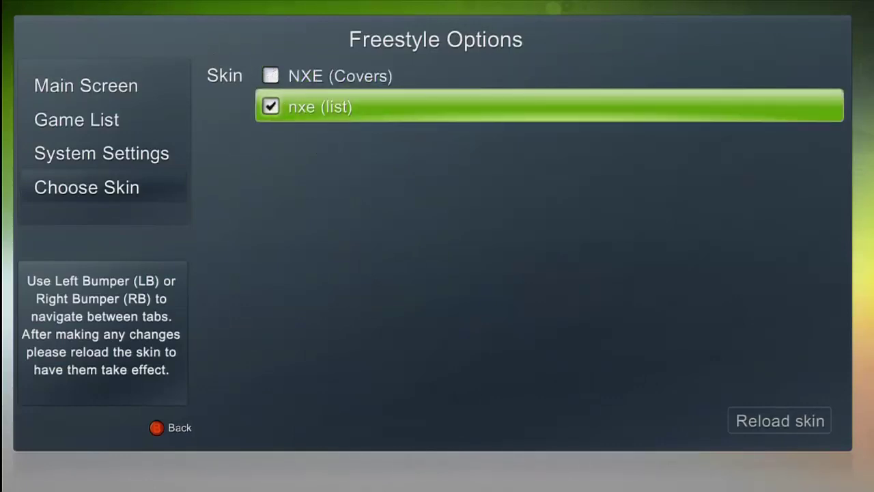
Reopen the options, review the LED settings, check NXE (Covers) skin and close the options
key(Escape)
key(Return)
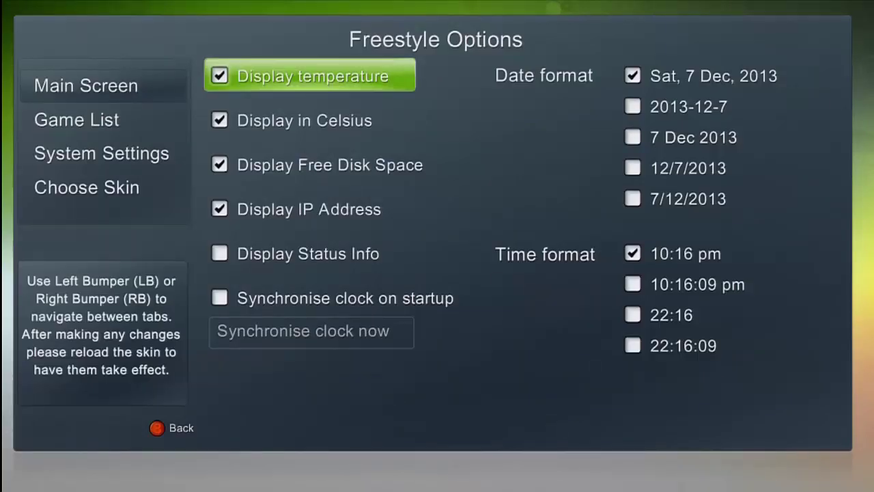
key(Down)
key(Down)
key(Tab)
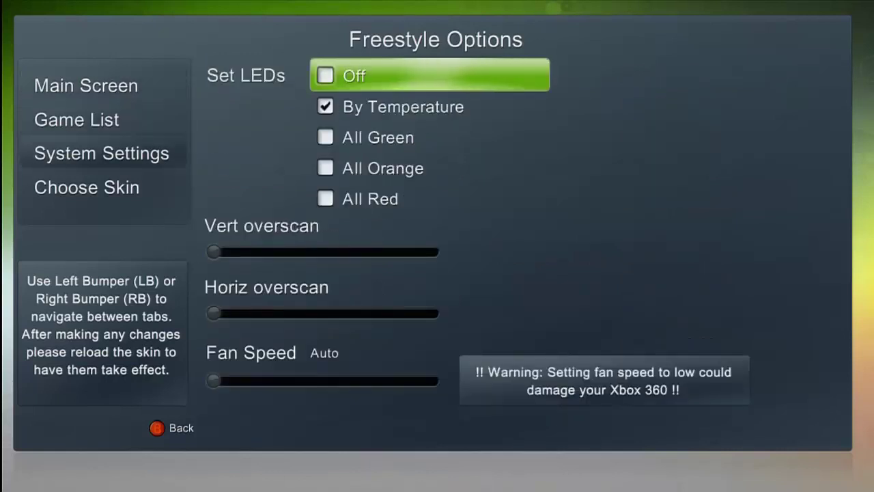
key(Down)
key(Down)
key(Down)
key(Tab)
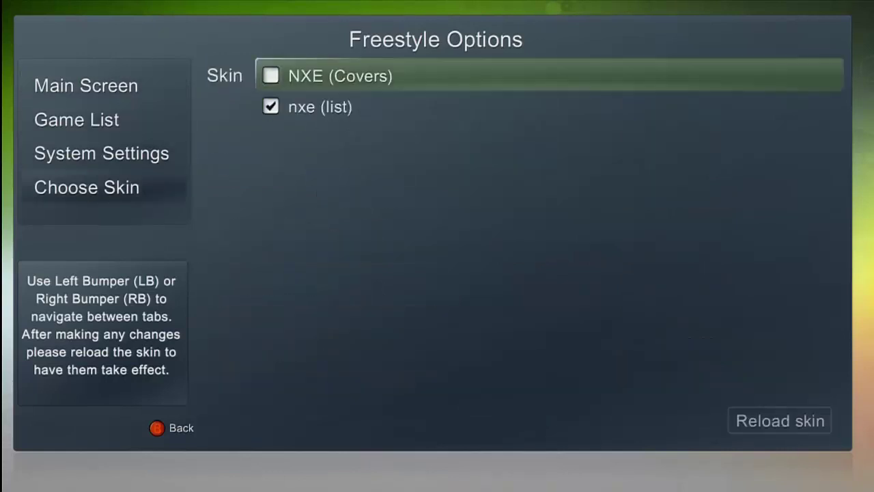
key(Down)
key(Up)
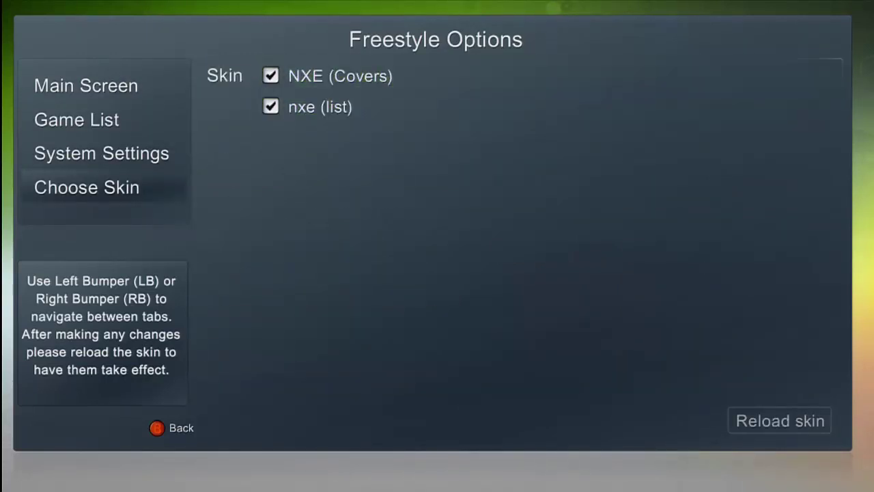
key(Escape)
key(Escape)
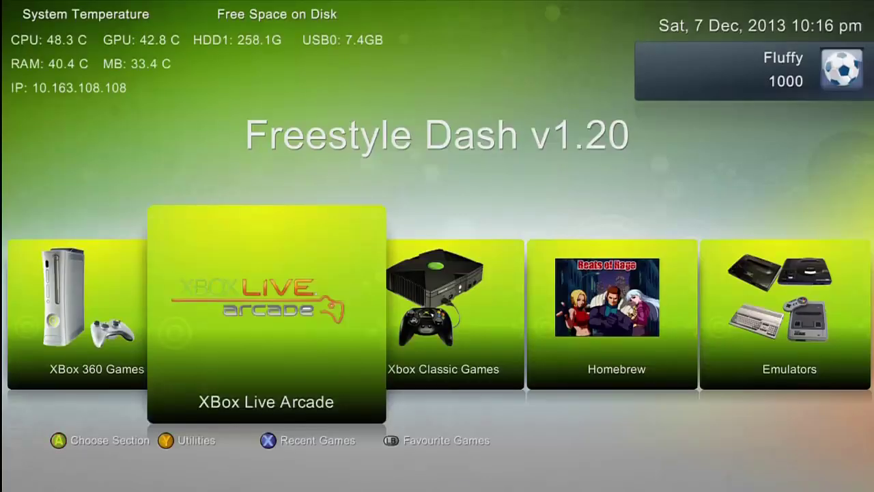
Browse the dash sections, opening and closing the Emulators and Xbox Classic Games lists
key(Right)
key(Right)
key(Right)
key(Left)
key(Left)
key(Left)
key(Left)
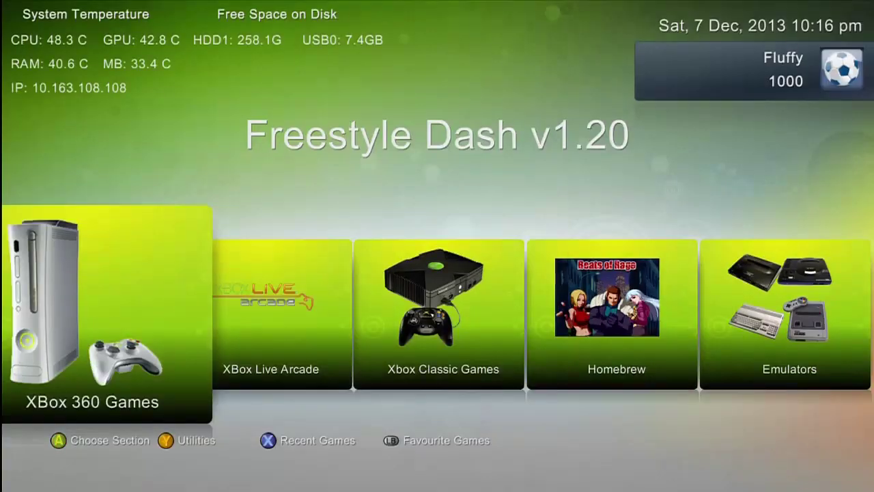
key(Right)
key(Right)
key(Right)
key(Right)
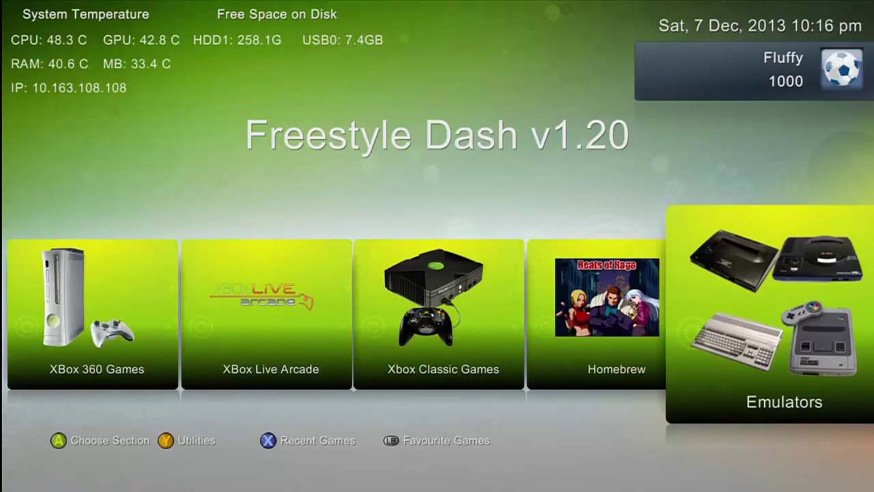
key(Return)
key(Escape)
key(Left)
key(Left)
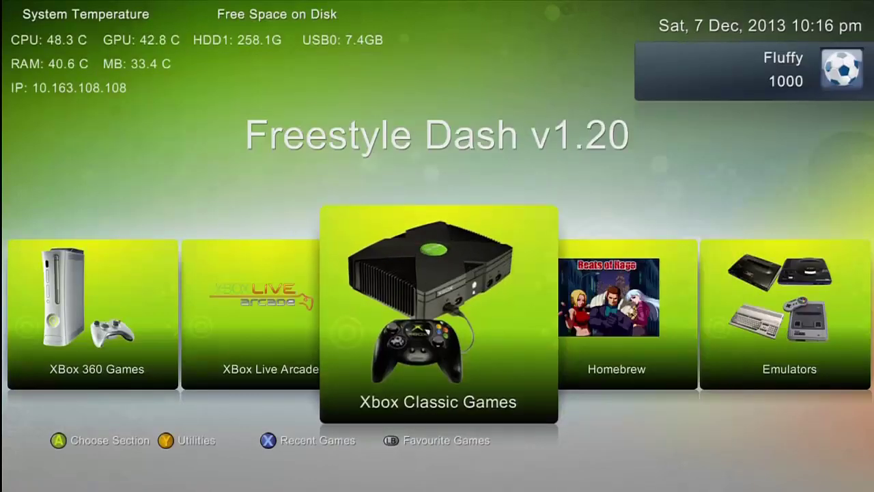
key(Return)
key(Escape)
View and close Recent Games, then move across sections to Xbox Classic Games
key(Left)
key(Left)
key(Right)
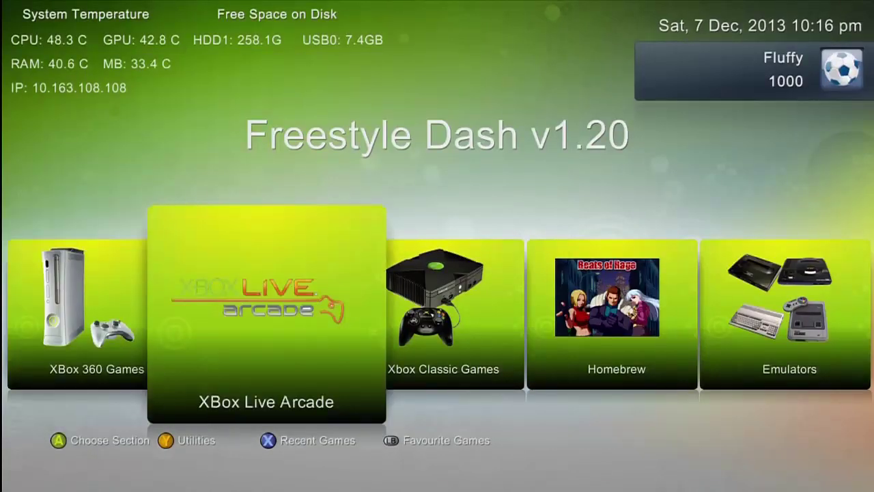
key(x)
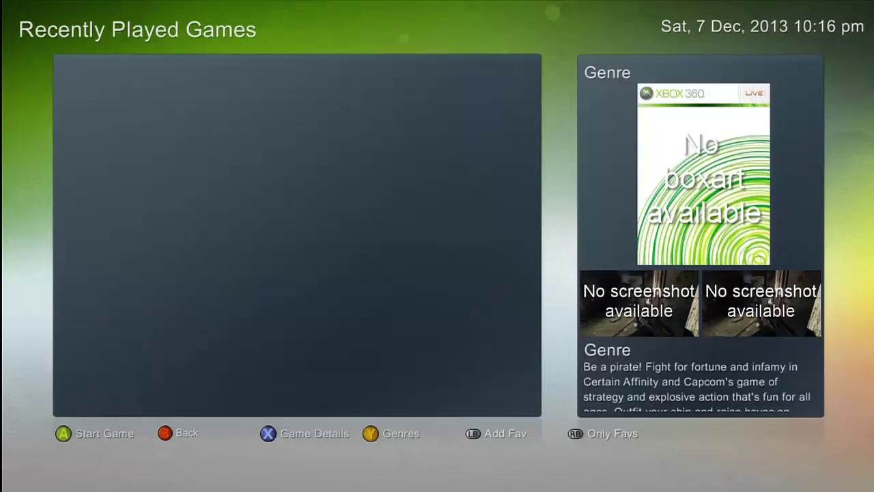
key(Escape)
key(Left)
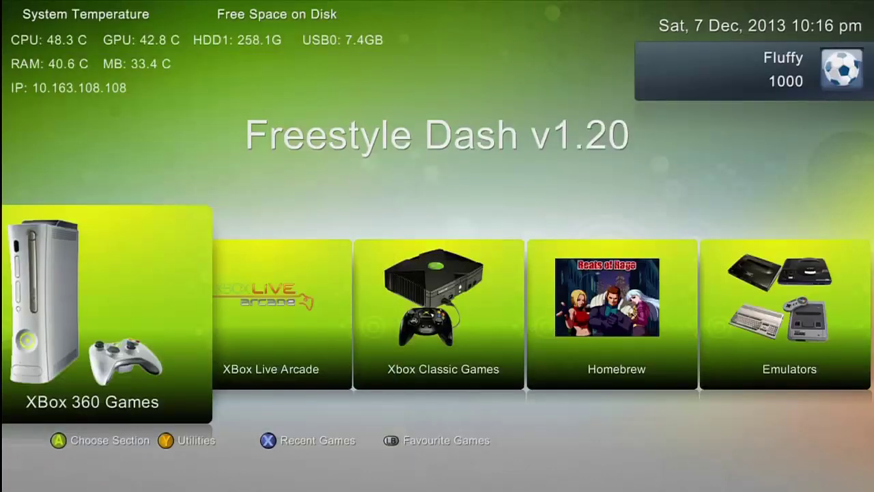
key(Right)
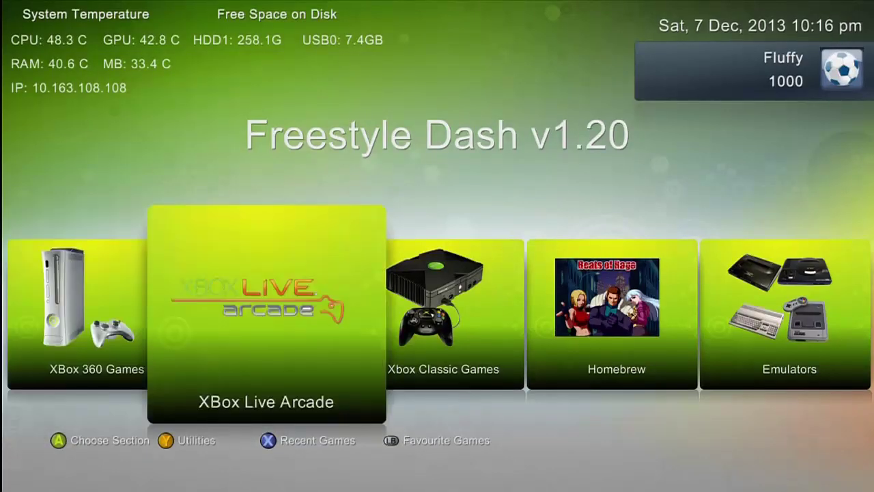
key(Right)
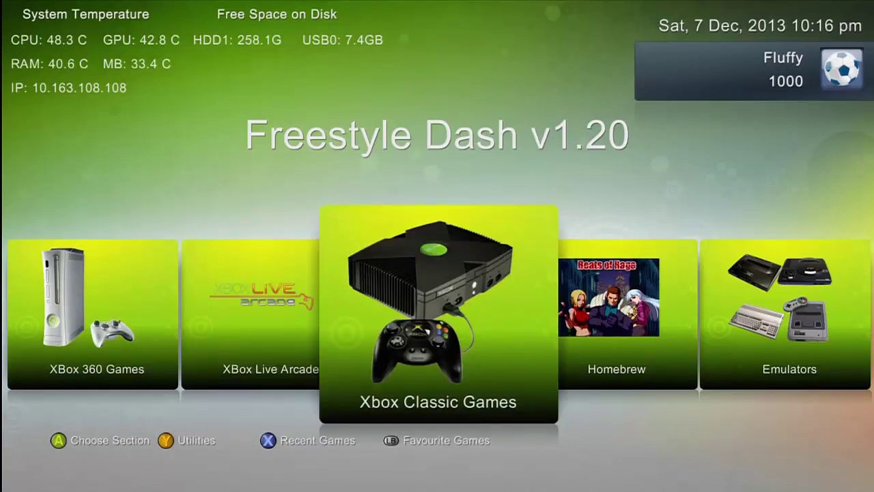
Open Freestyle settings from Utilities on the System Settings tab
key(y)
key(Return)
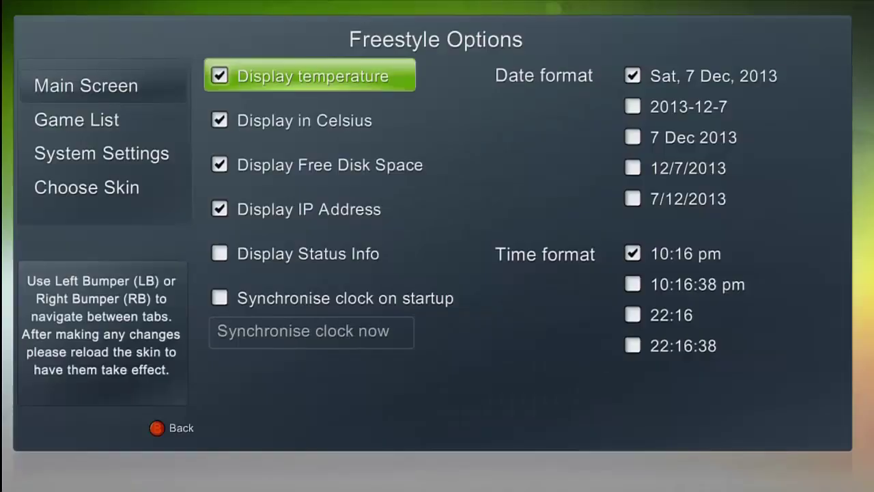
key(Tab)
key(Tab)
Step through the Set LEDs choices, leaving By Temperature checked
key(Down)
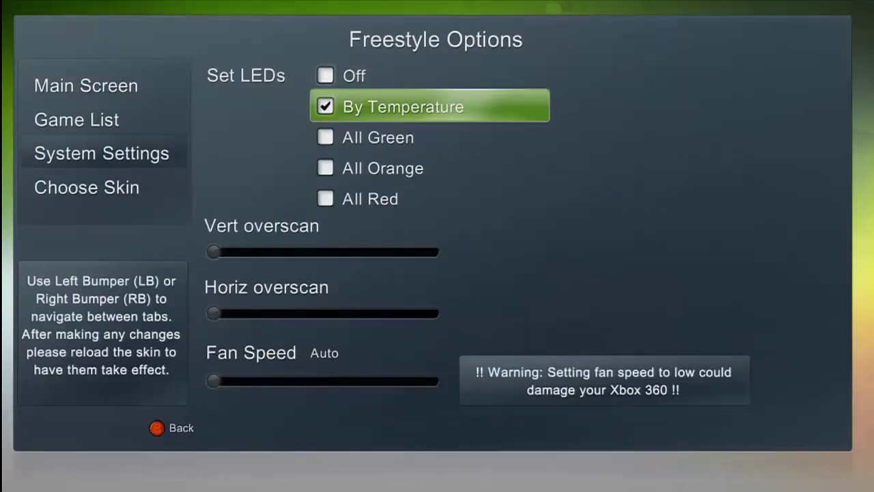
key(Up)
key(Down)
key(Down)
key(Down)
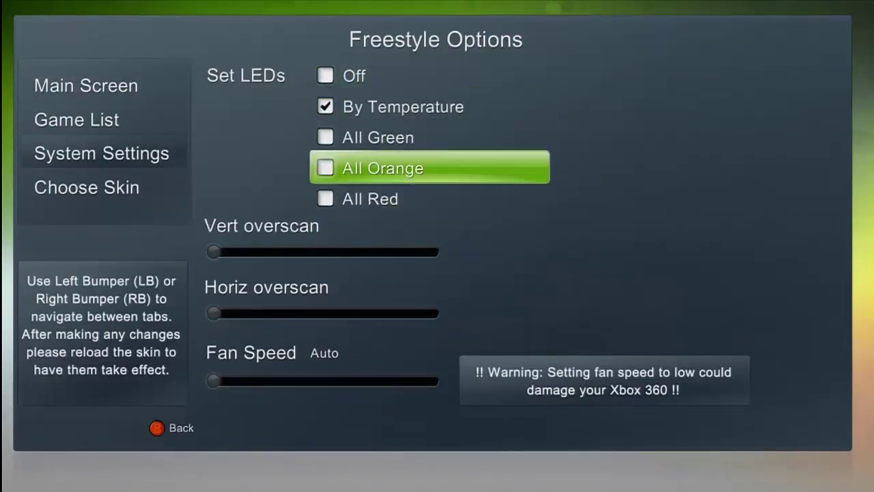
key(Up)
key(Up)
key(Up)
key(Down)
key(Down)
key(Down)
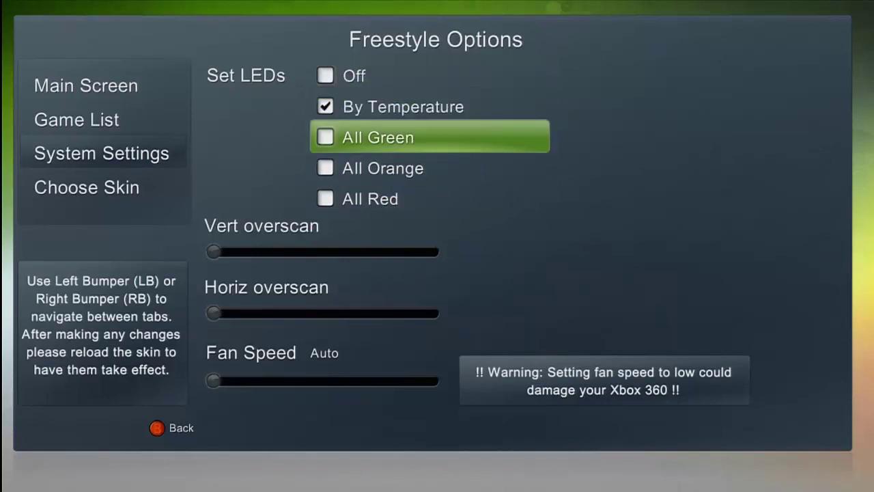
key(Down)
key(Down)
key(Down)
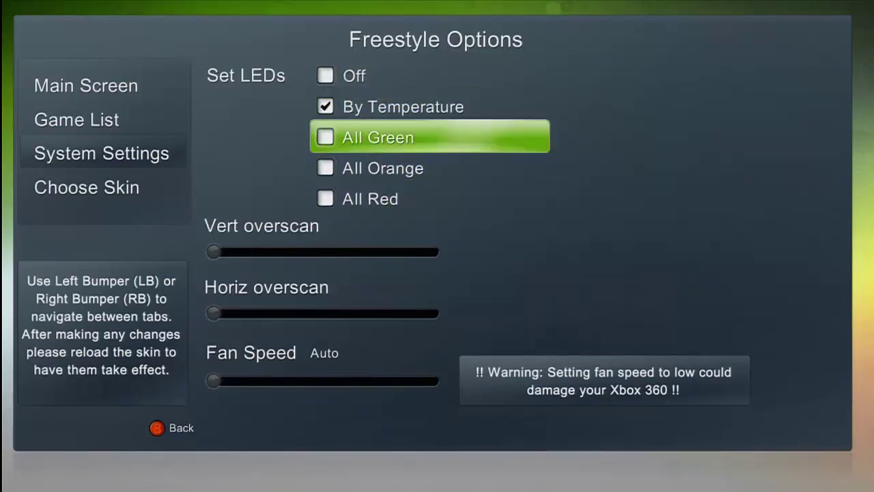
key(Up)
key(Up)
key(Up)
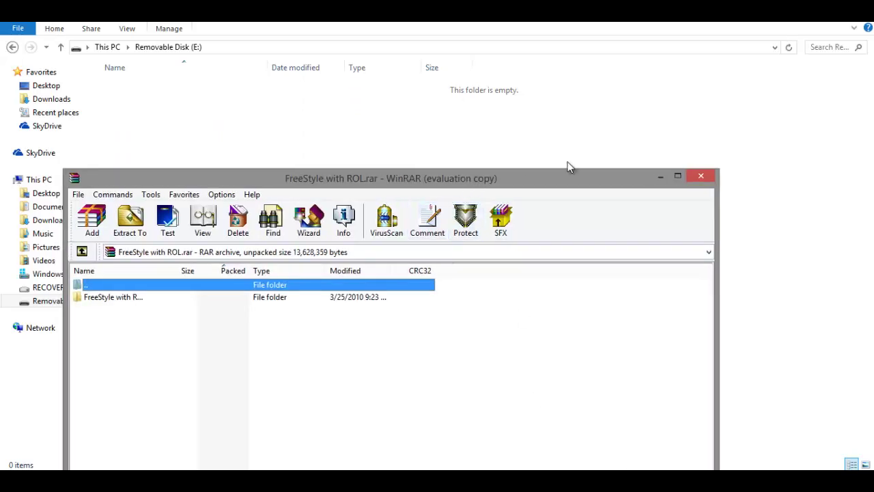
Browse the archive's FreeStyle with ROL folders: skin, NXE (Covers), nxe (list) and base
drag(387, 220, 504, 184)
double_click(449, 181)
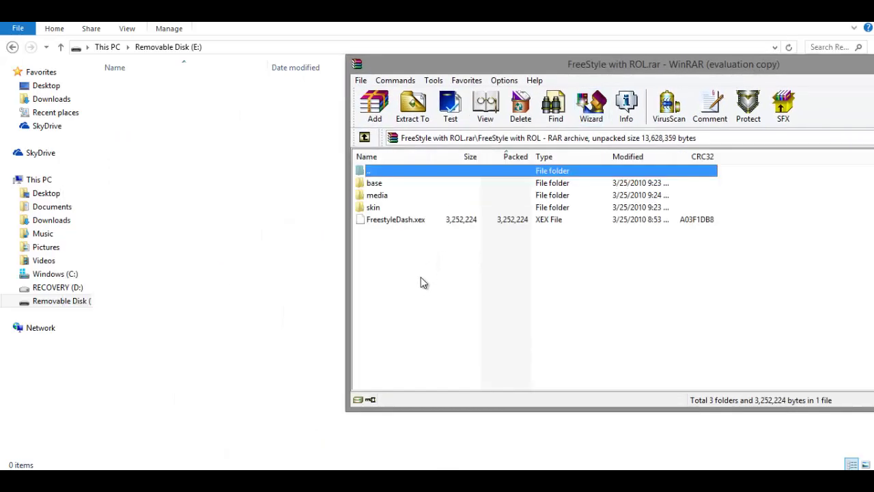
double_click(393, 207)
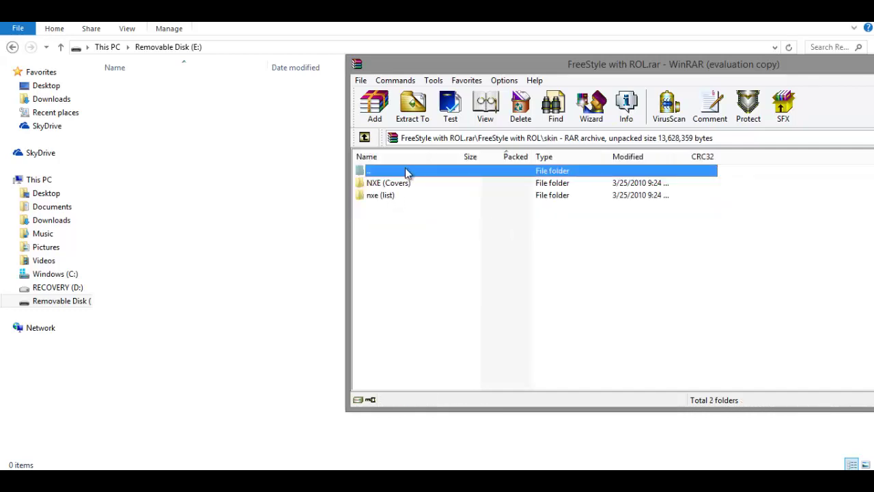
double_click(404, 171)
double_click(391, 204)
double_click(397, 183)
double_click(396, 171)
double_click(397, 197)
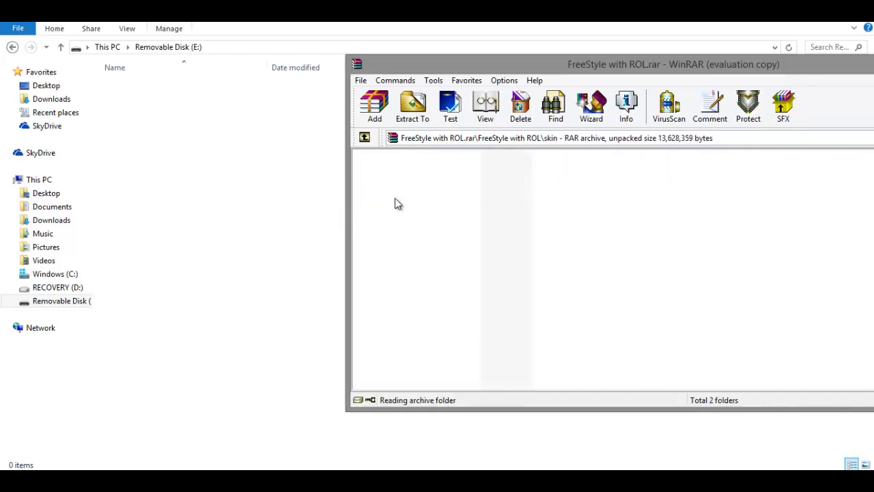
double_click(406, 170)
double_click(399, 171)
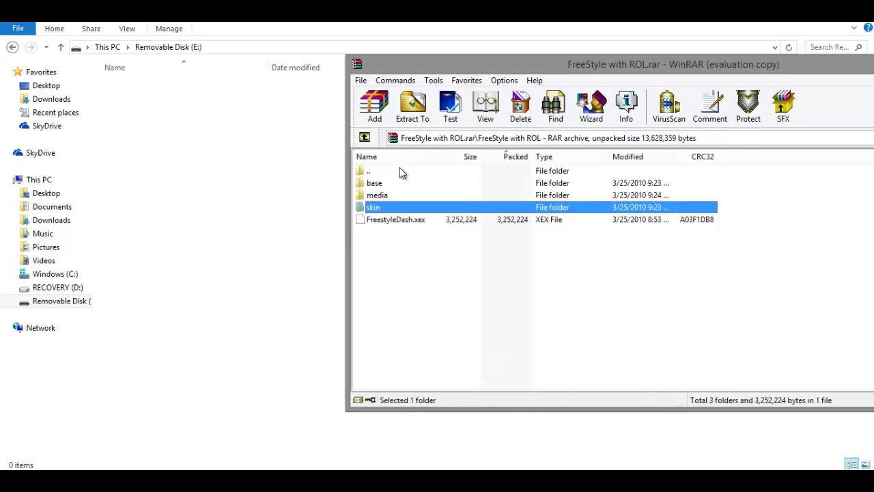
double_click(392, 183)
double_click(403, 172)
From the archive root, drag the FreeStyle with ROL folder onto Removable Disk (E:)
mouse_move(380, 344)
mouse_down()
mouse_move(435, 232)
mouse_move(437, 207)
mouse_move(415, 182)
mouse_move(468, 226)
mouse_up()
double_click(405, 170)
click(468, 226)
mouse_move(415, 188)
mouse_down()
mouse_move(380, 211)
mouse_move(159, 136)
mouse_move(185, 141)
mouse_up()
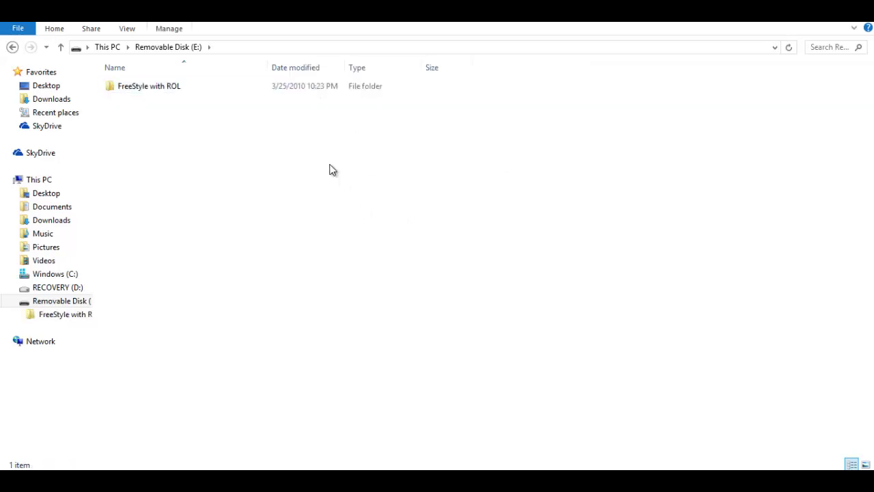
double_click(356, 86)
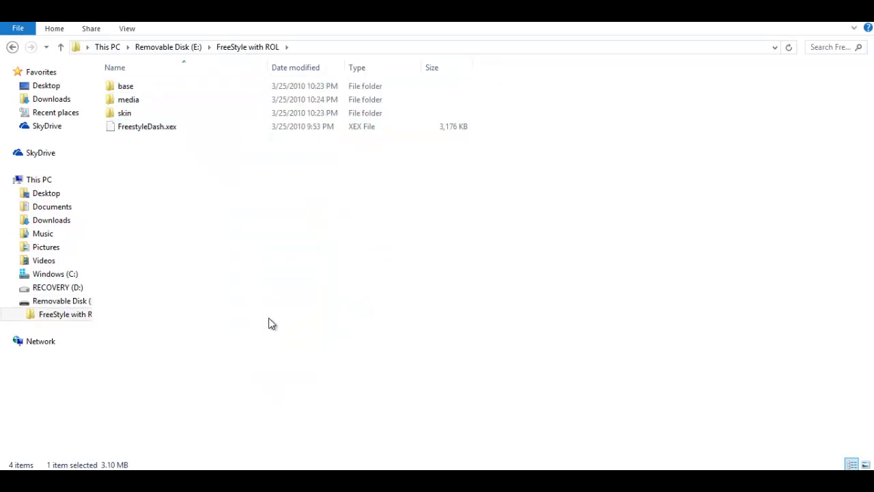
drag(314, 190, 308, 222)
click(294, 130)
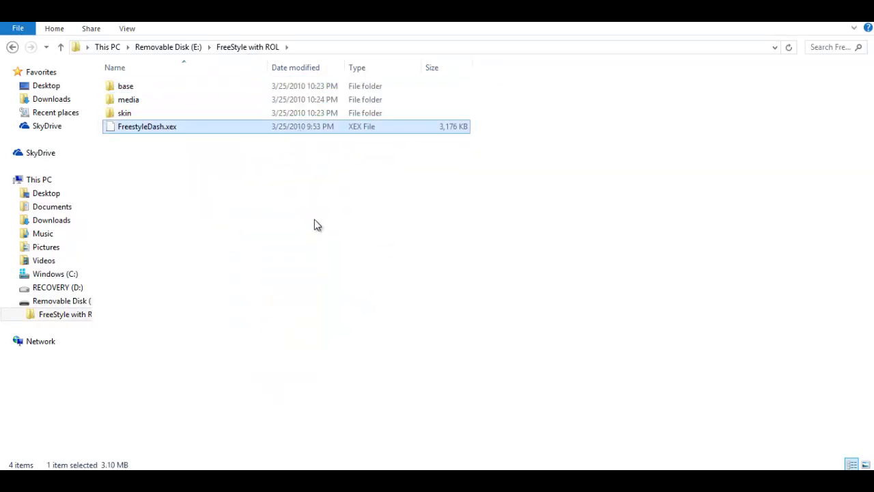
click(12, 47)
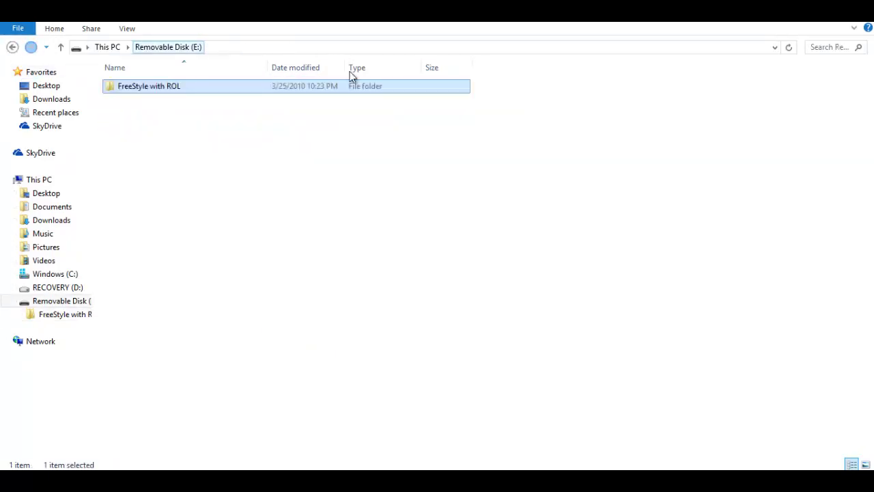
click(567, 478)
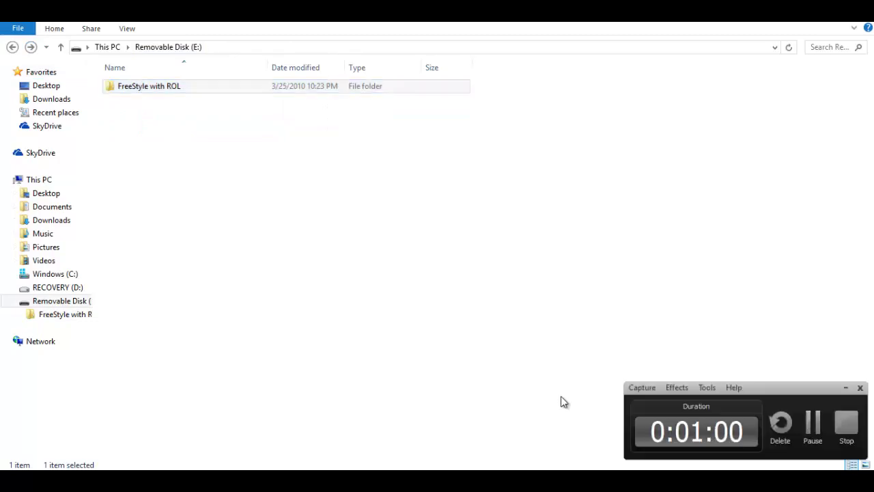